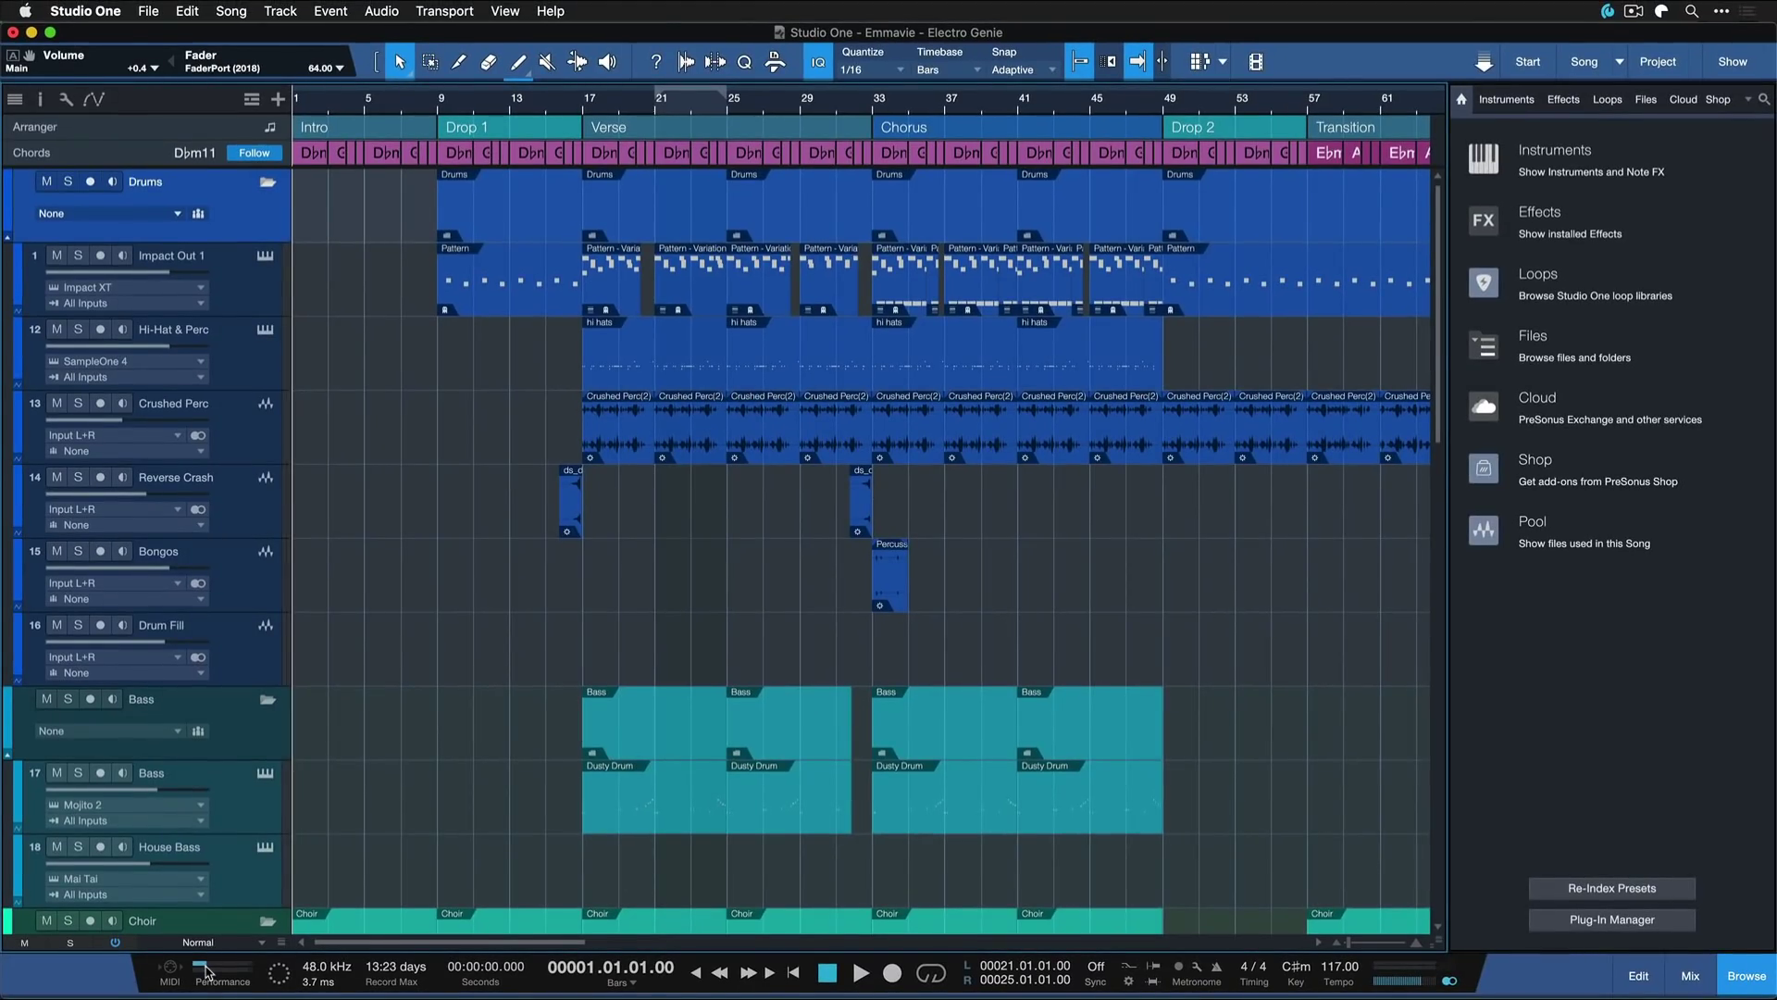
Step: Open the Performance Monitor and view its Dropout Protection level choices
click(205, 972)
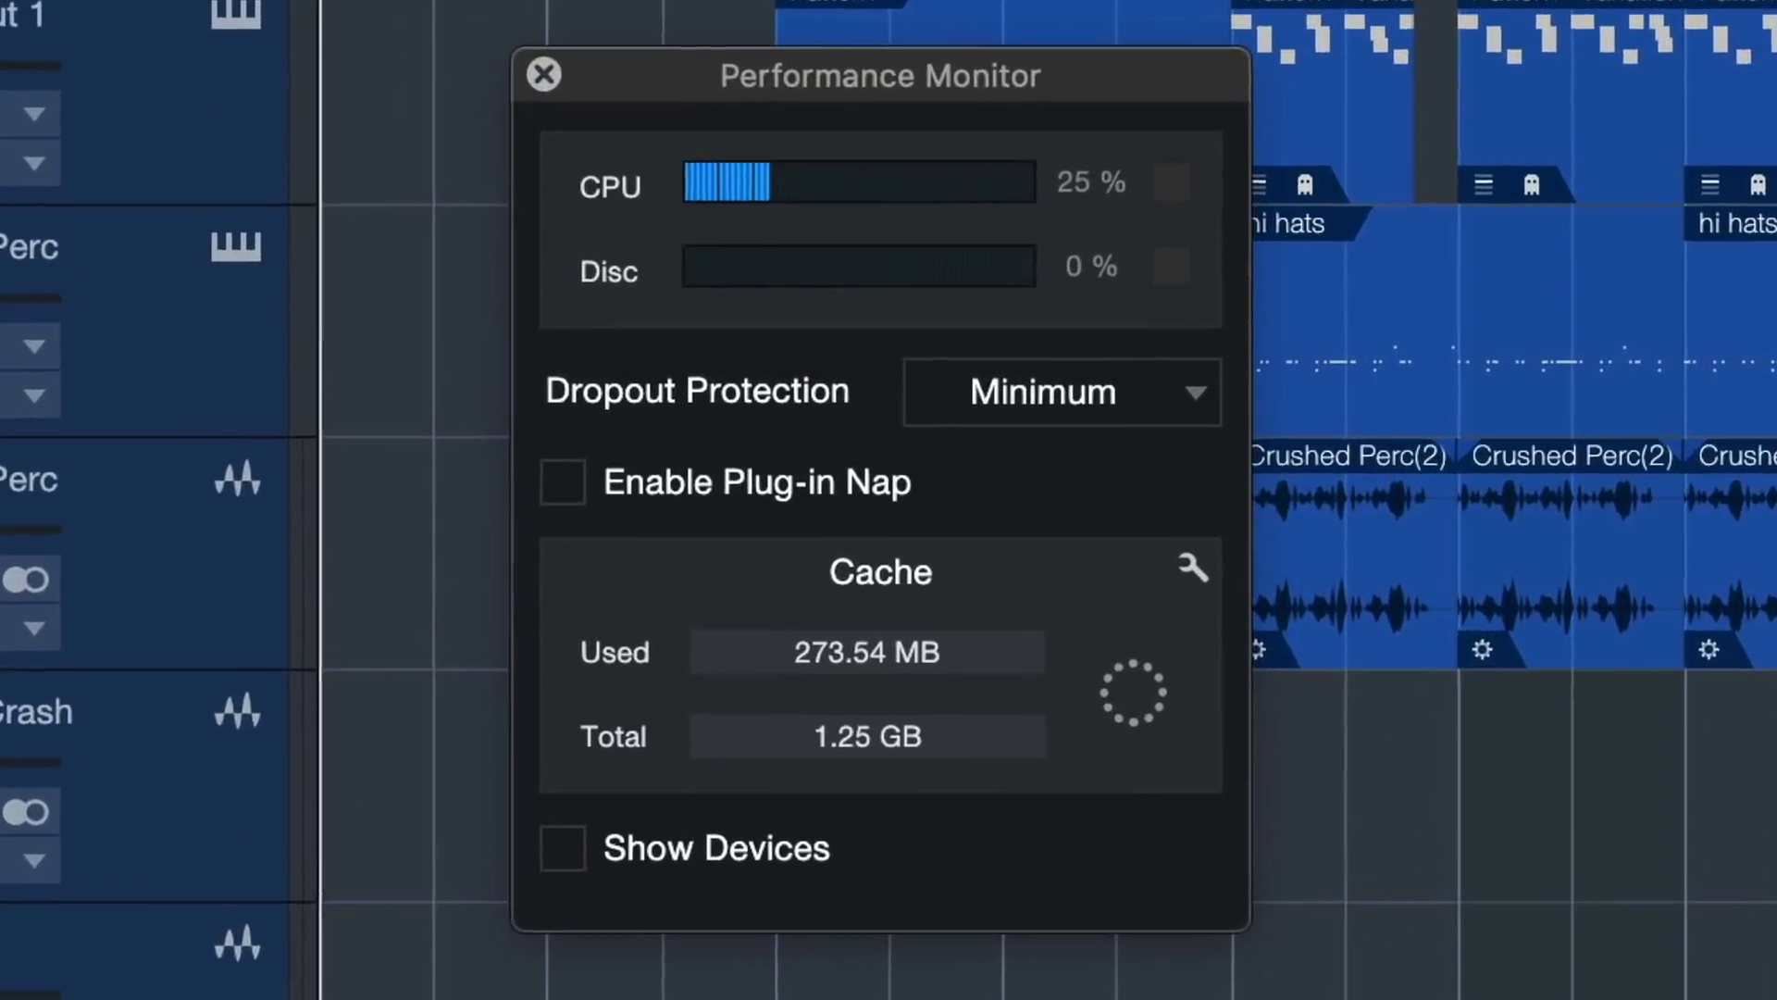
click(1033, 381)
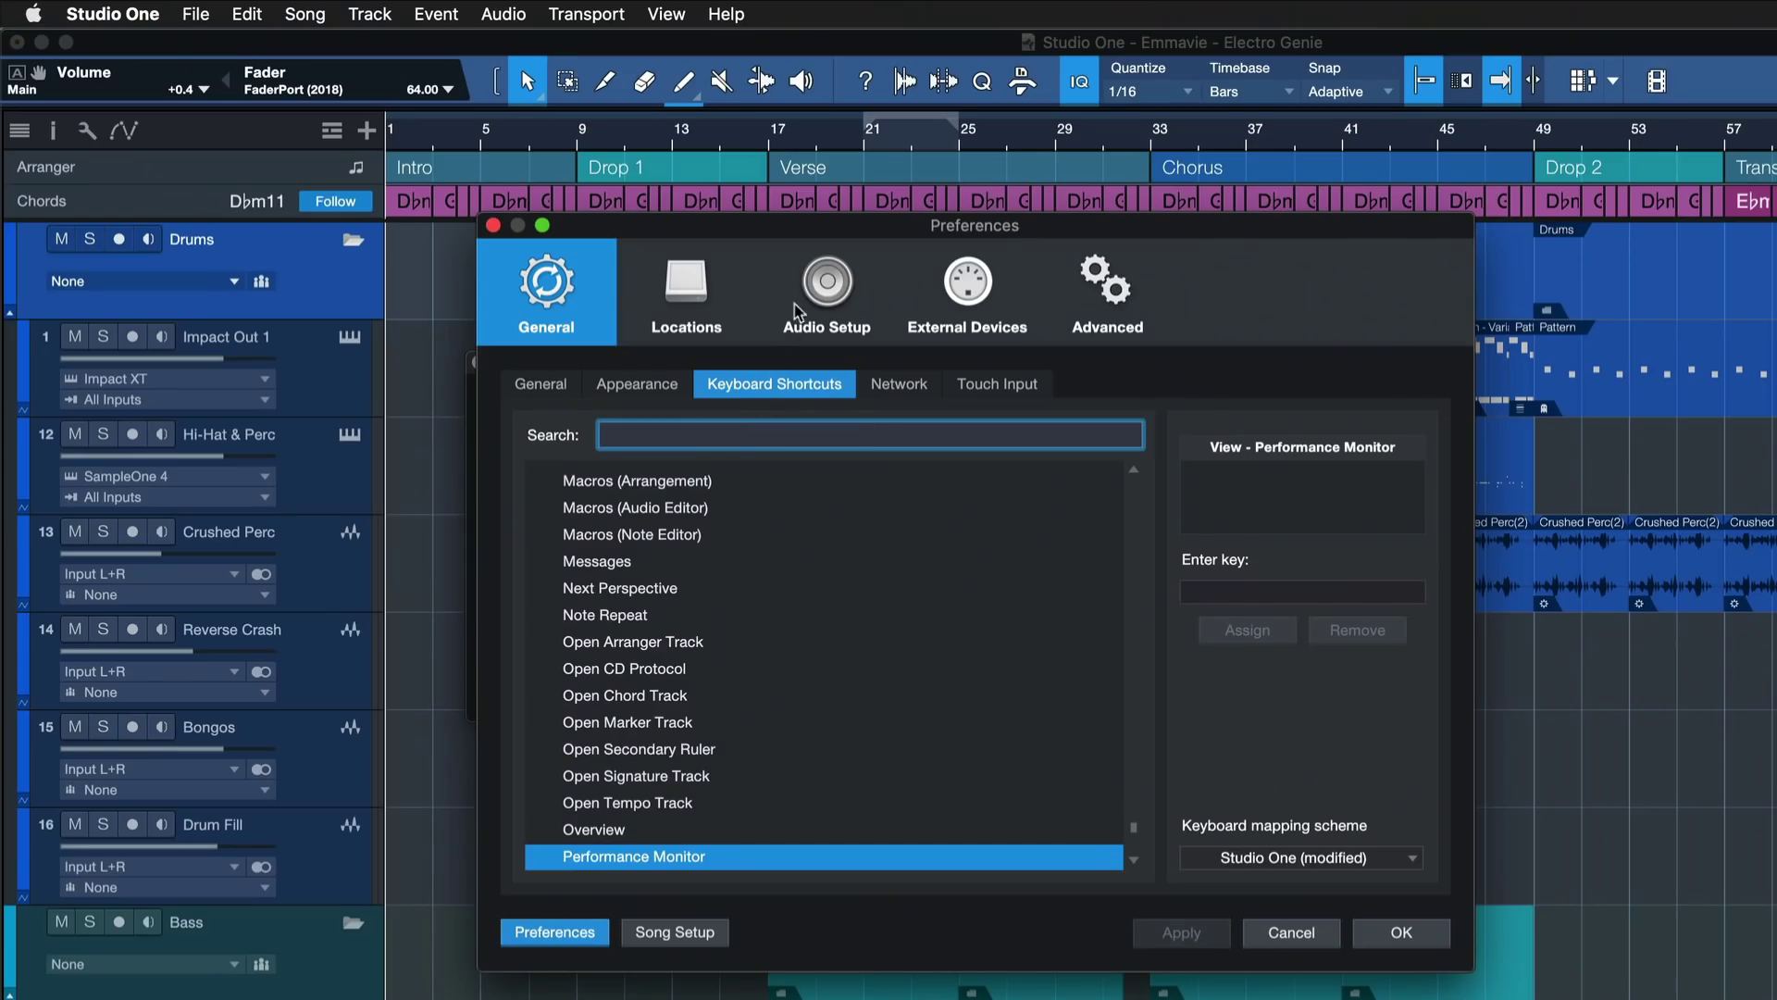
Step: View the Dropout Protection levels on the Audio Setup Processing tab
click(828, 280)
click(670, 385)
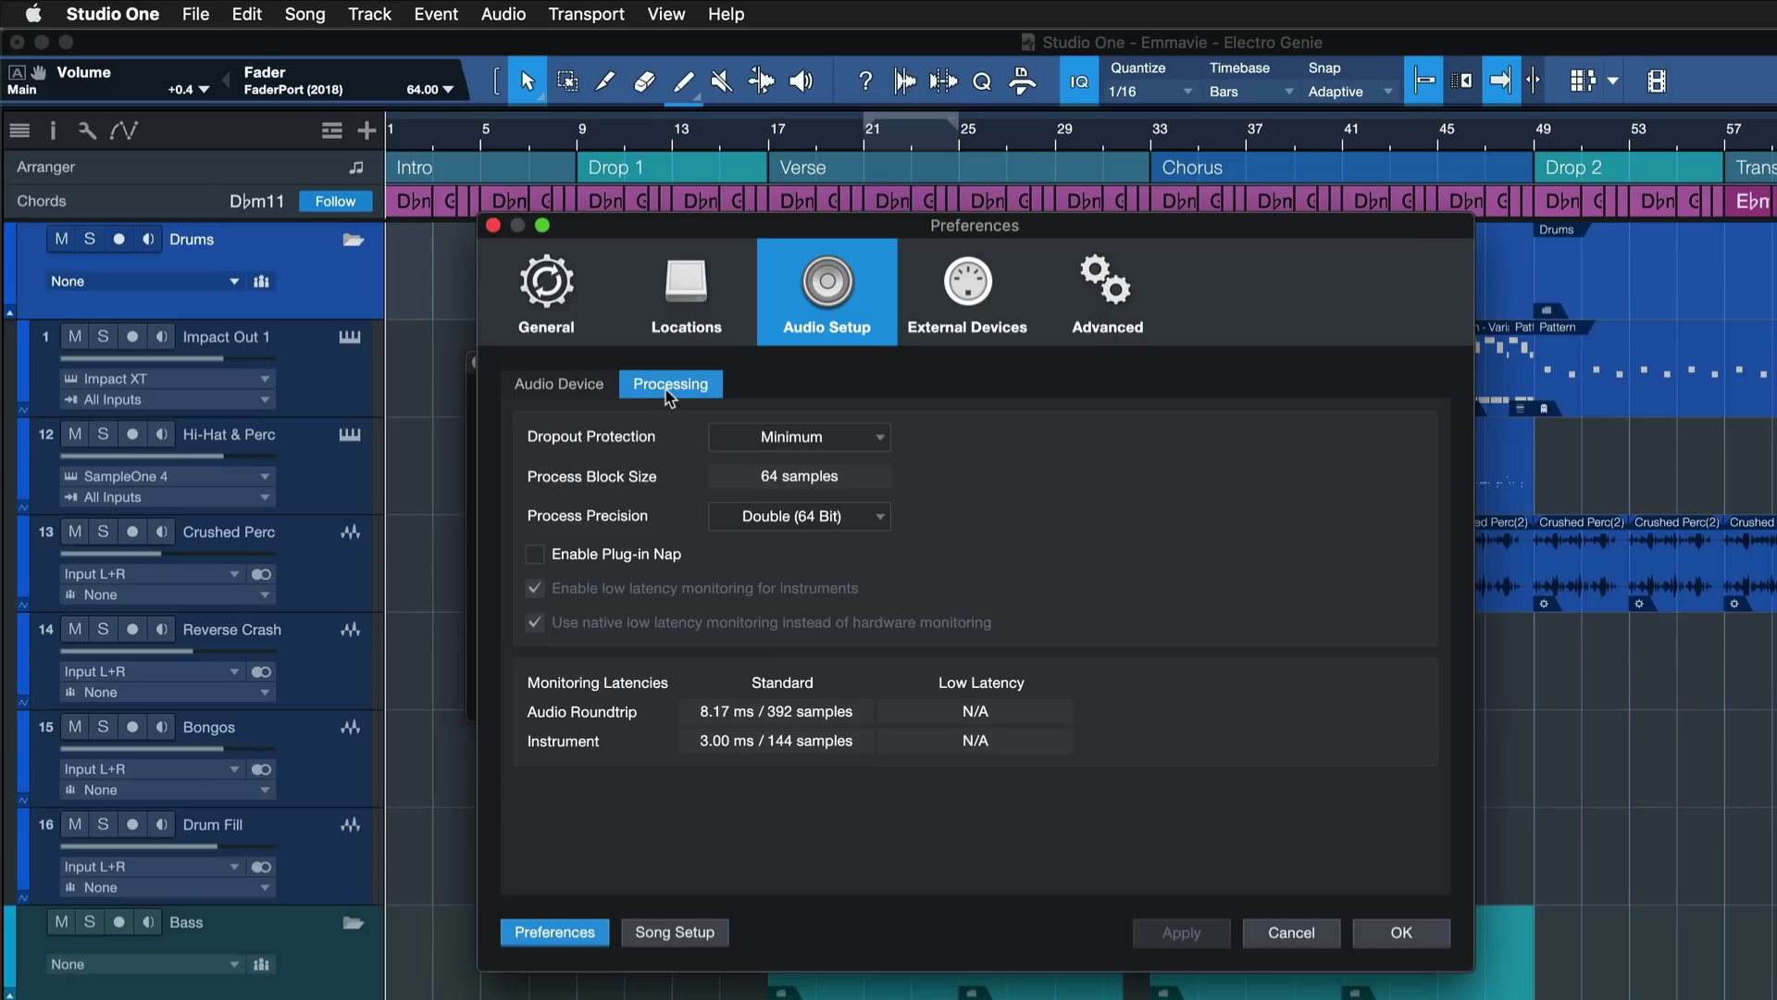
click(803, 436)
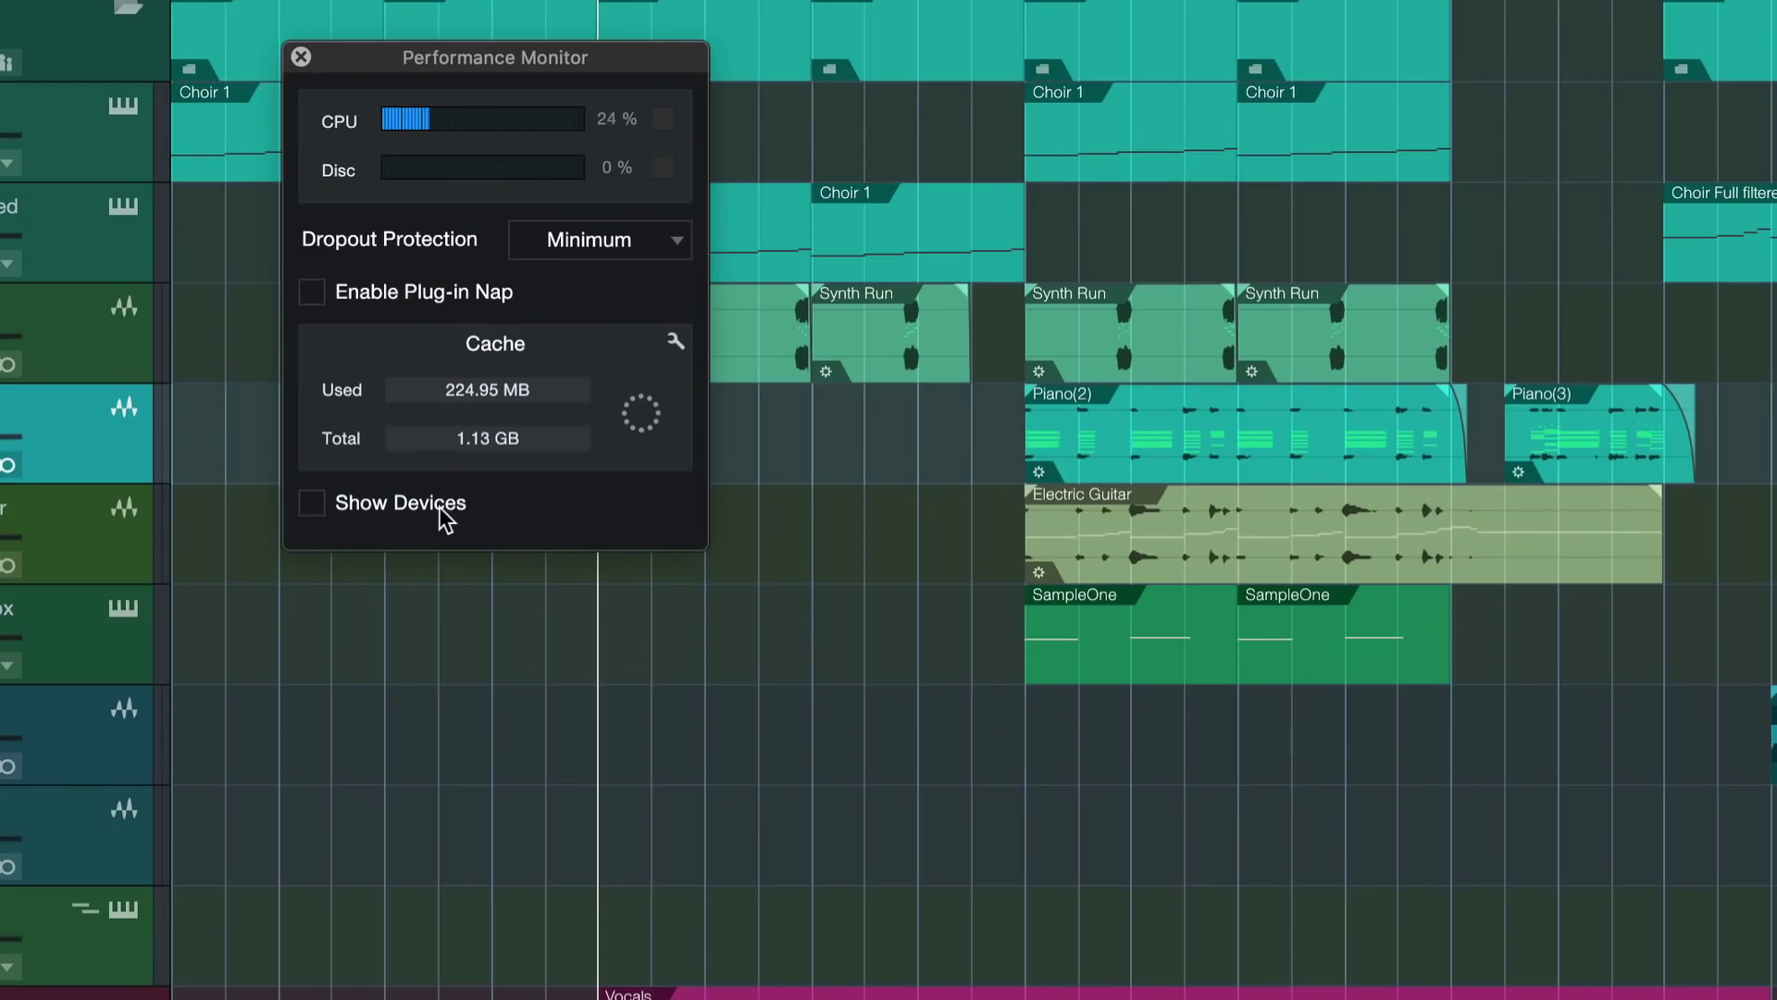
Step: Show the device list with CPU use, toggling it off and on, then select the Pedalboard row
click(439, 507)
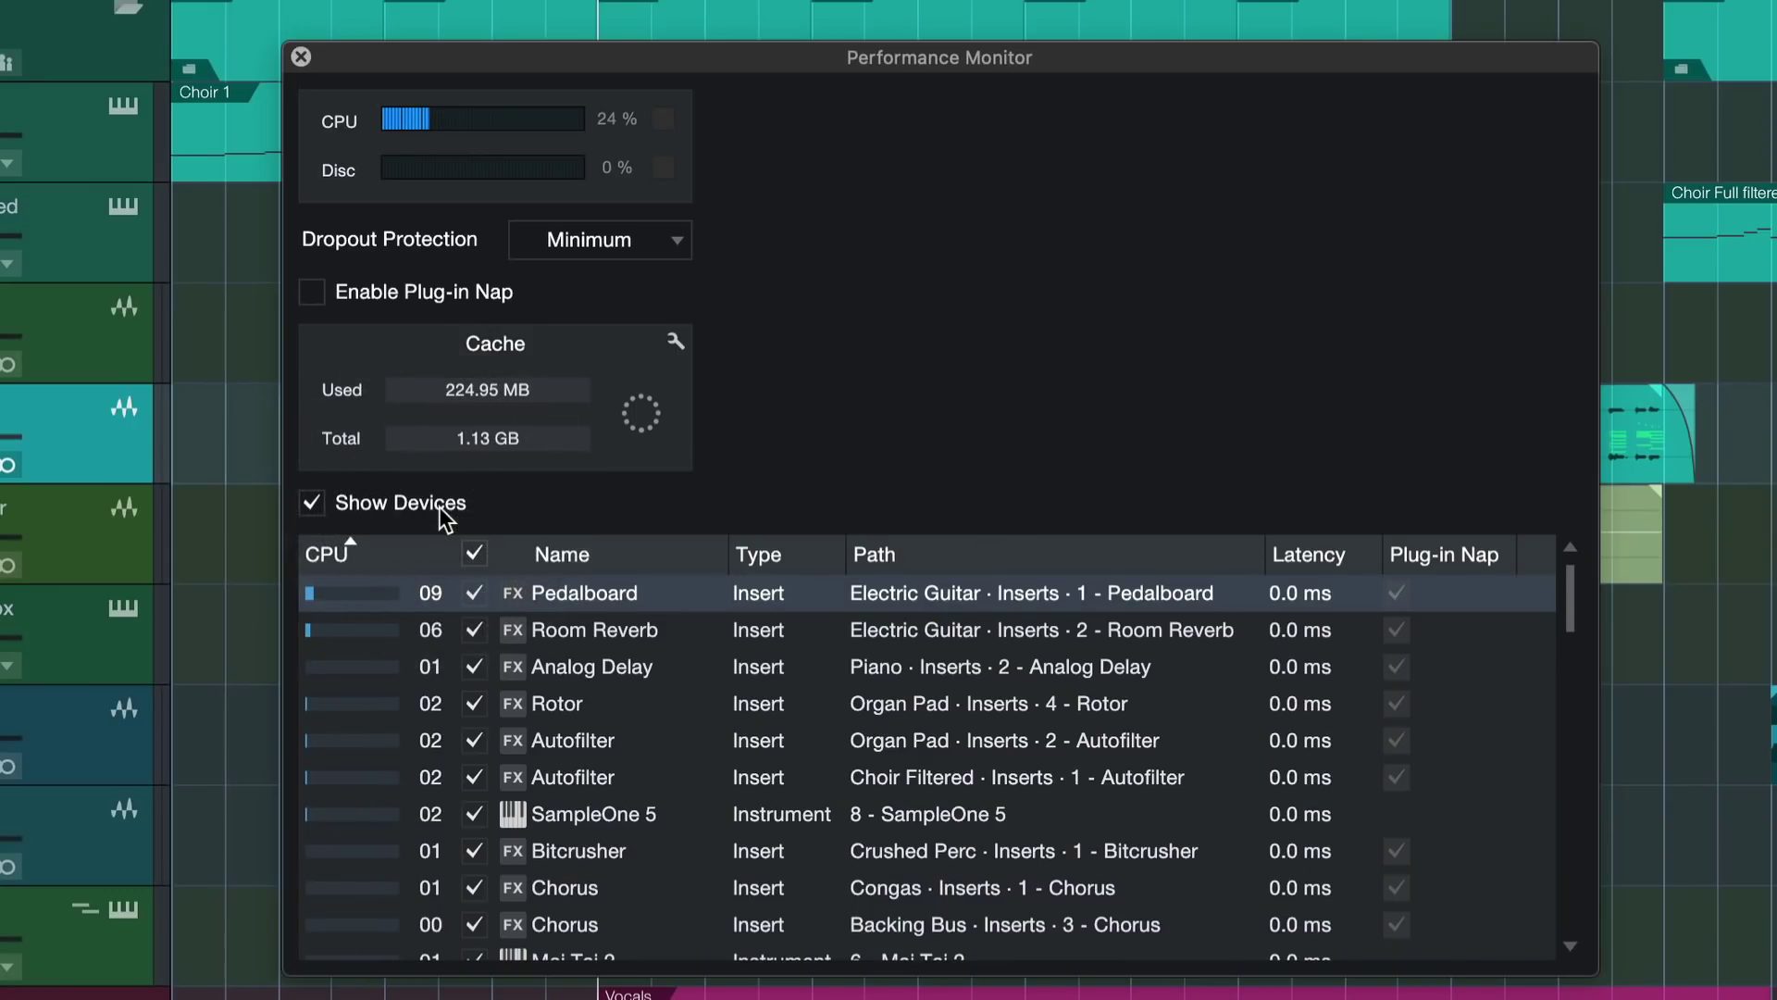
click(367, 502)
click(342, 506)
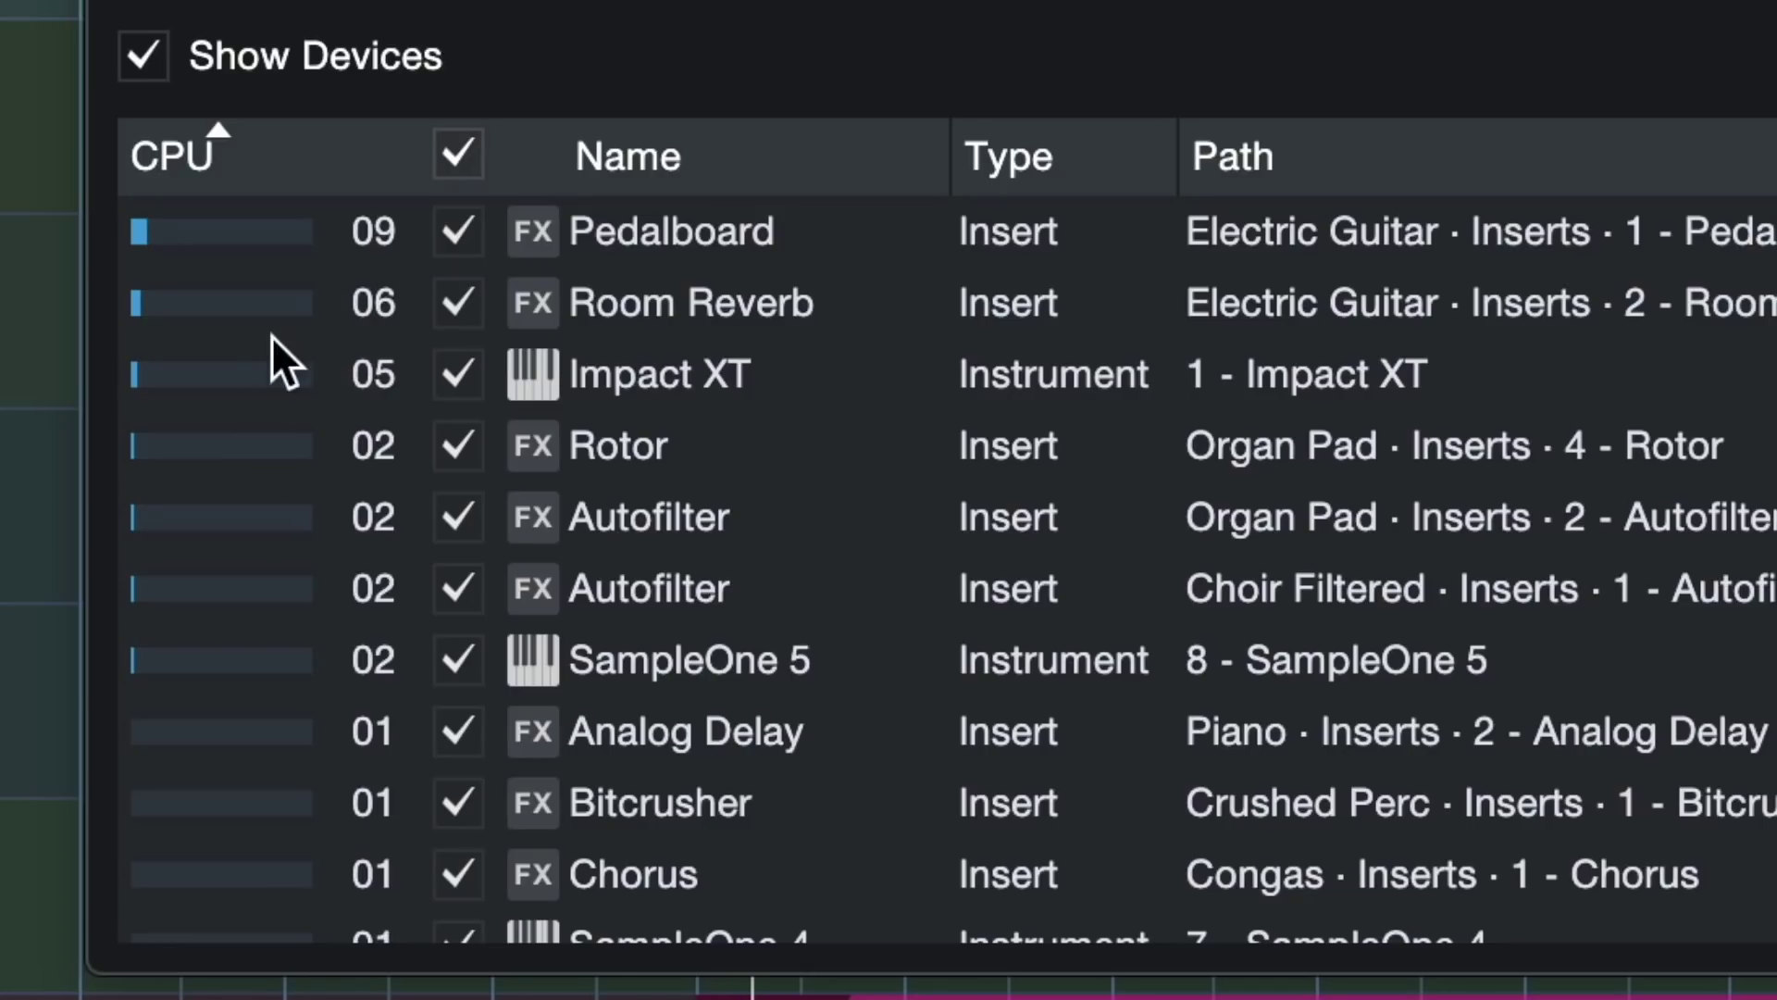
click(263, 237)
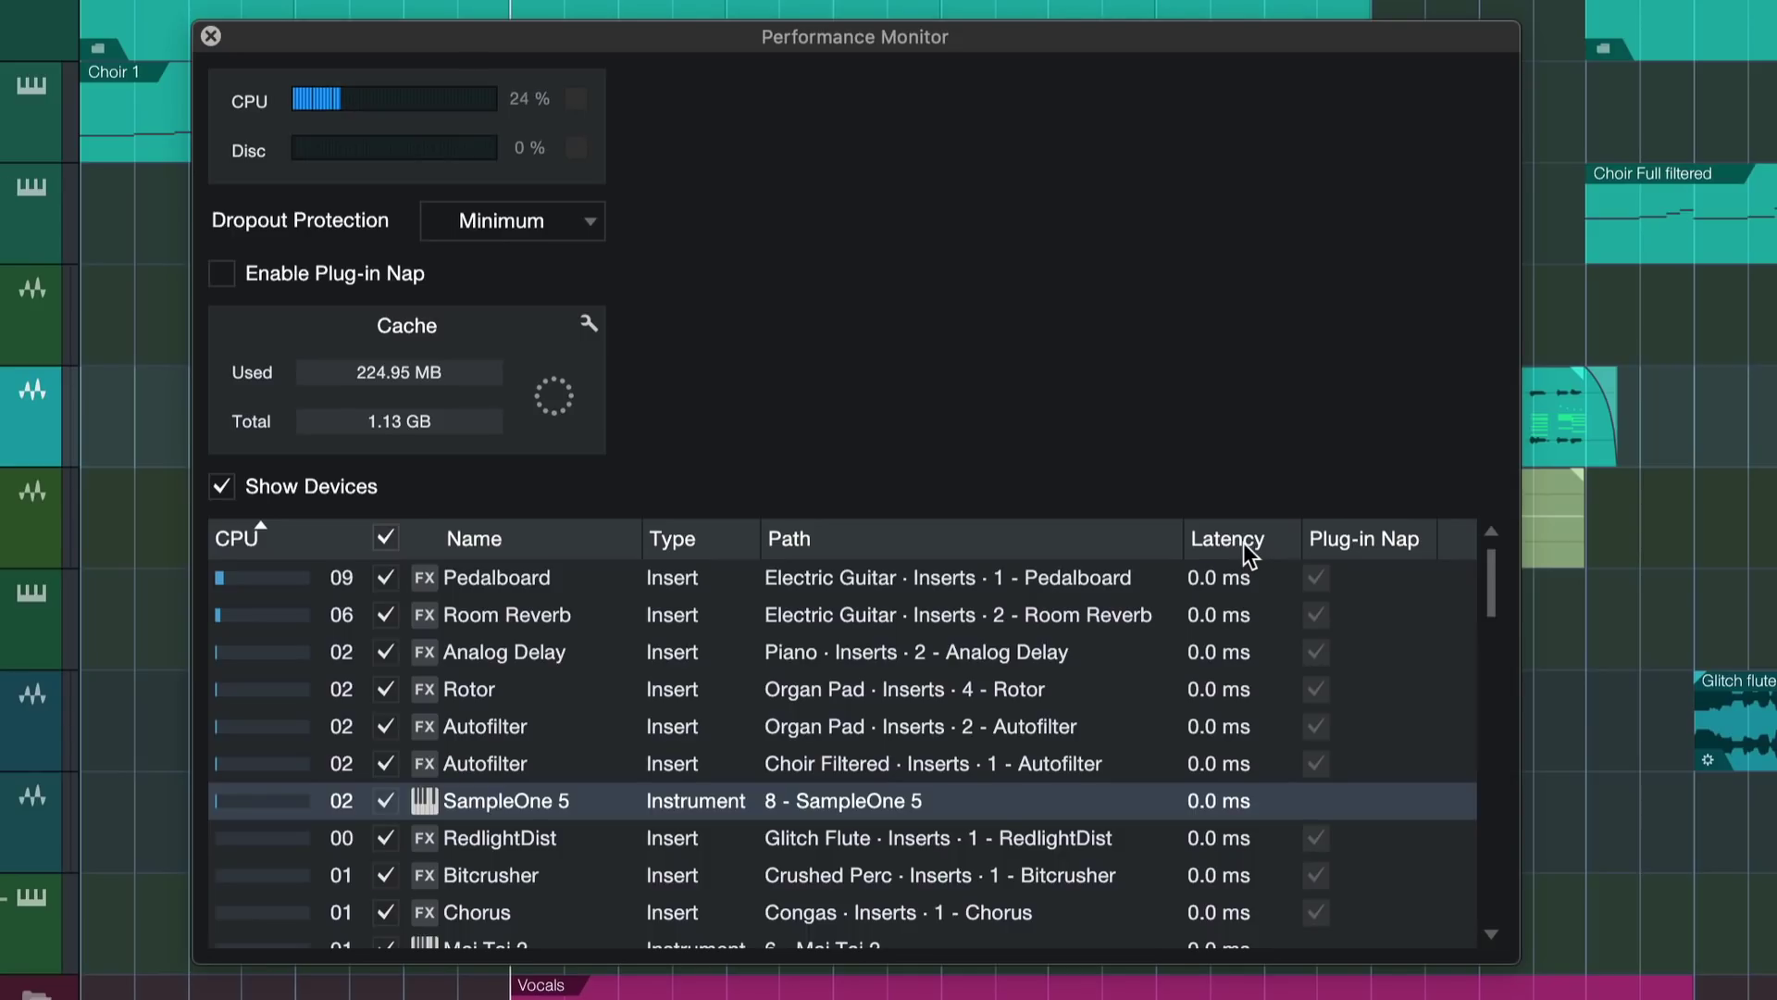
Step: Sort the device list by latency, flipping the order, and show the cache management options
click(1235, 542)
click(1231, 543)
click(1231, 541)
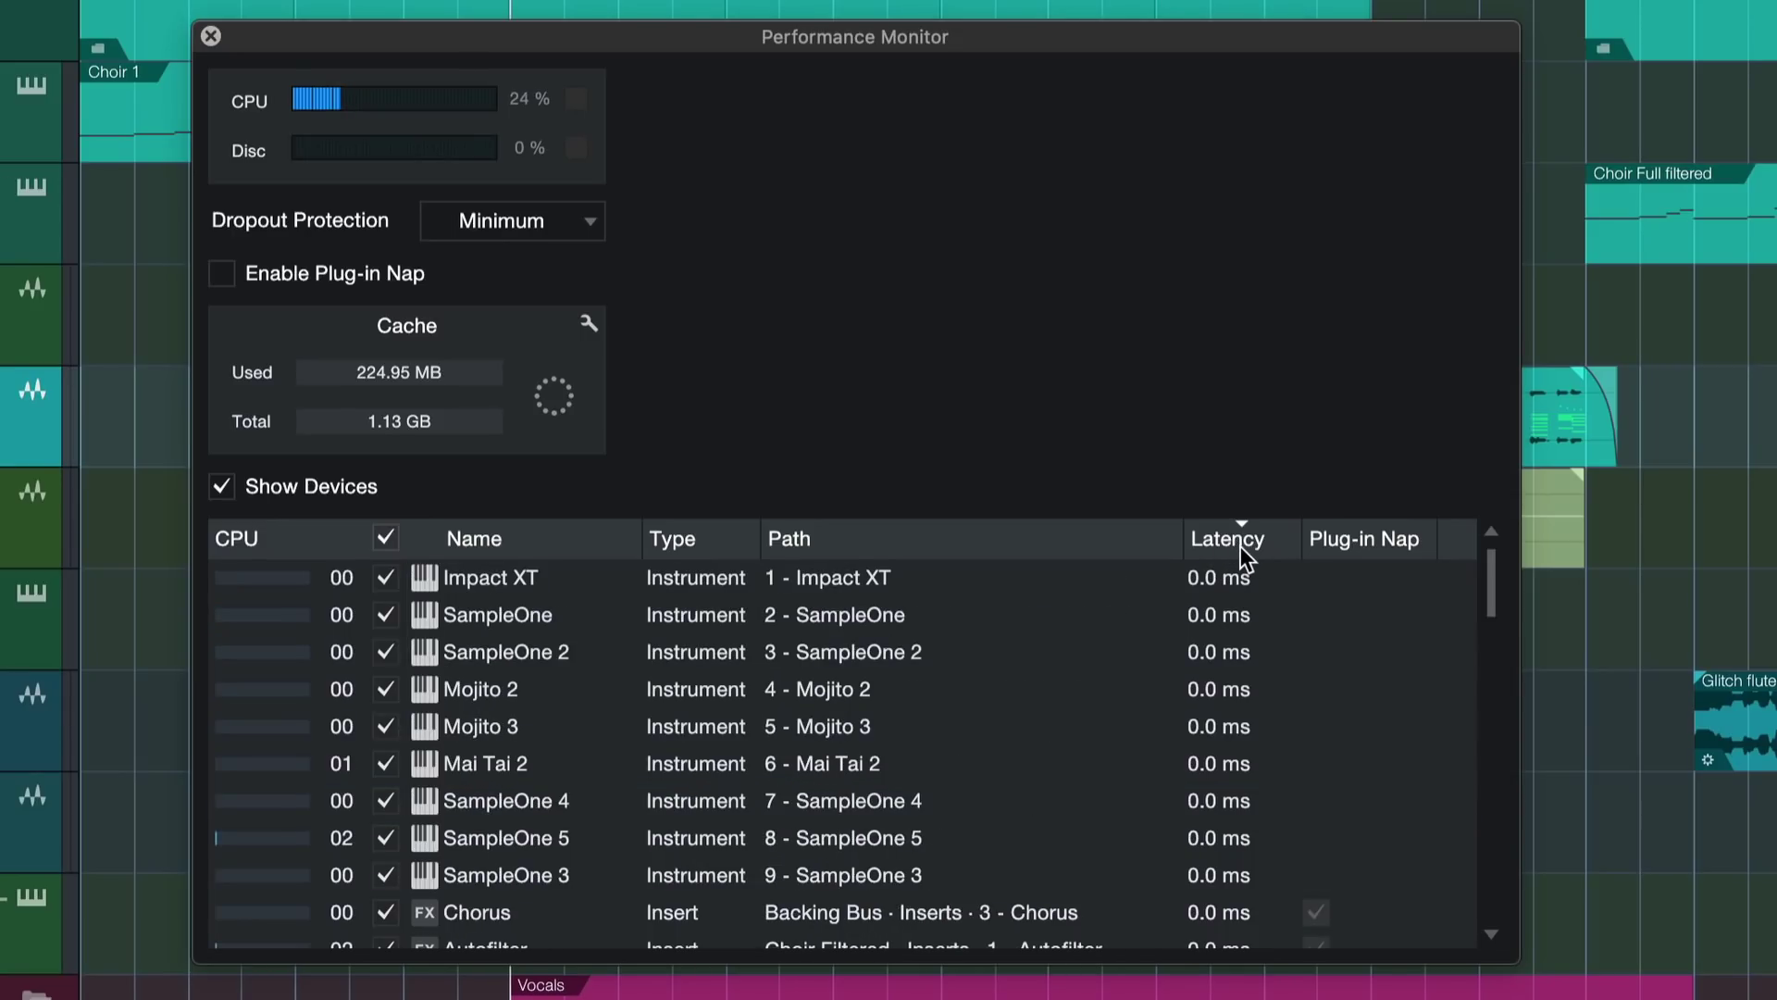
click(1235, 537)
click(1235, 537)
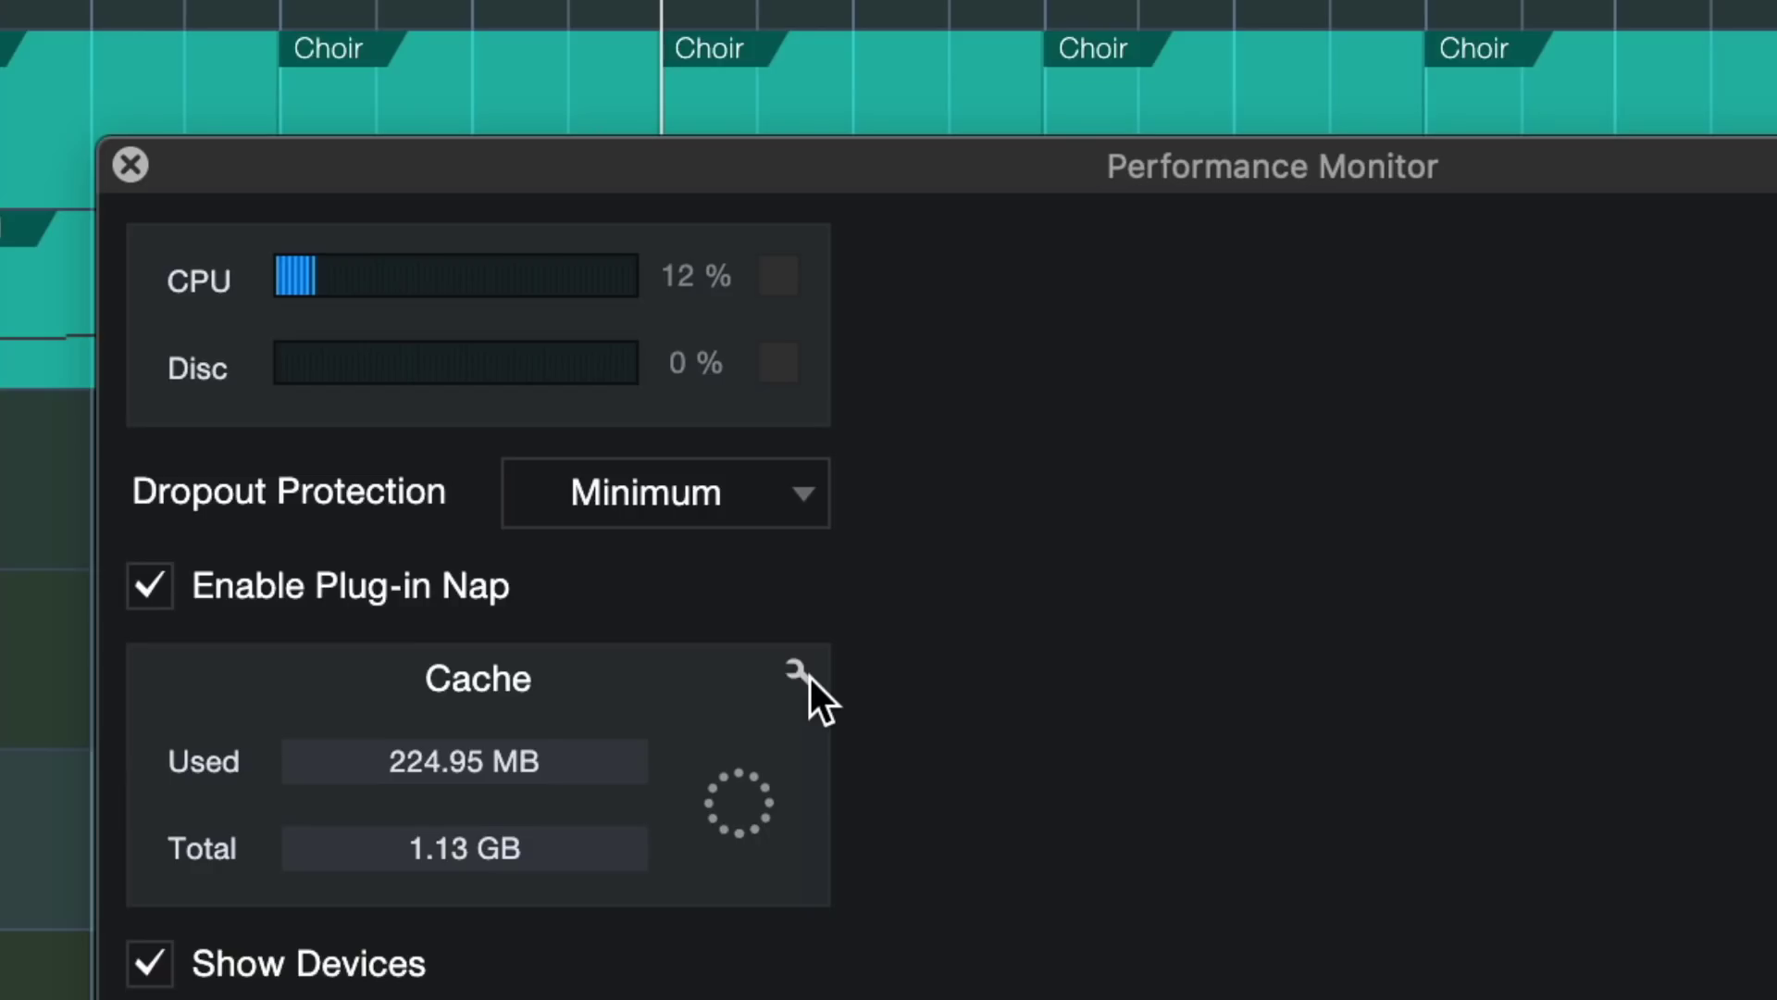
click(802, 661)
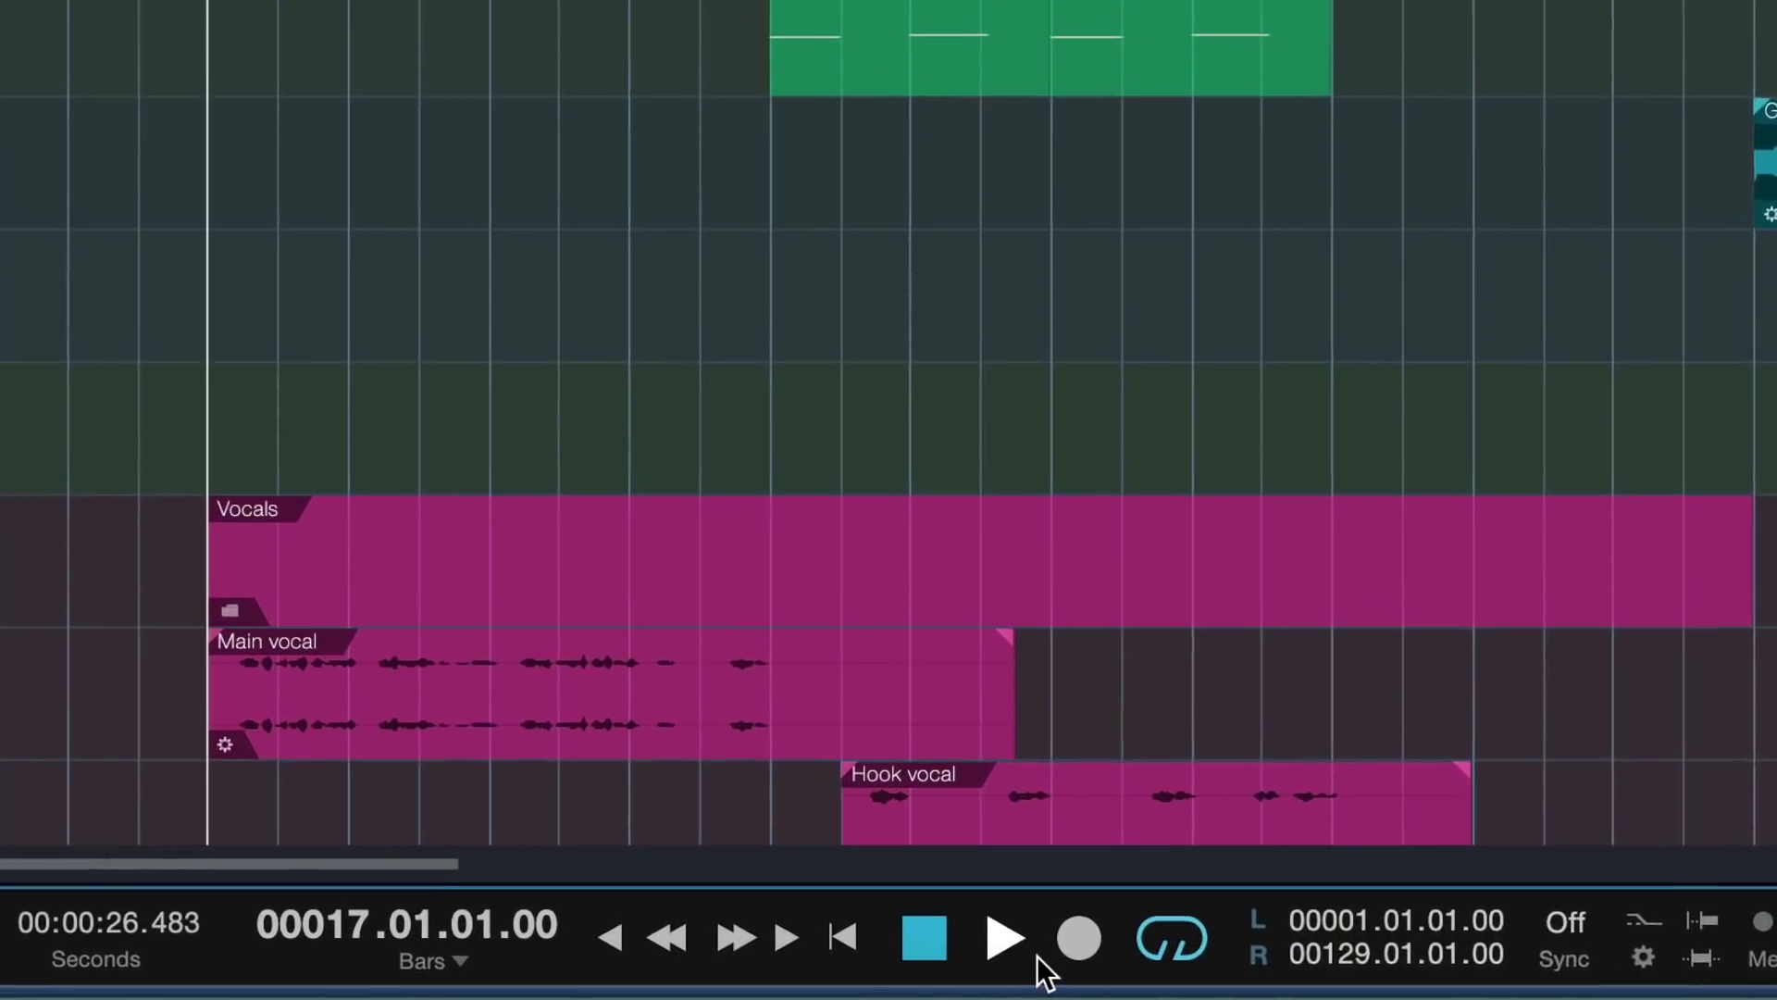
Step: Turn off Return to Start on Stop and play from near the song start
right_click(1027, 959)
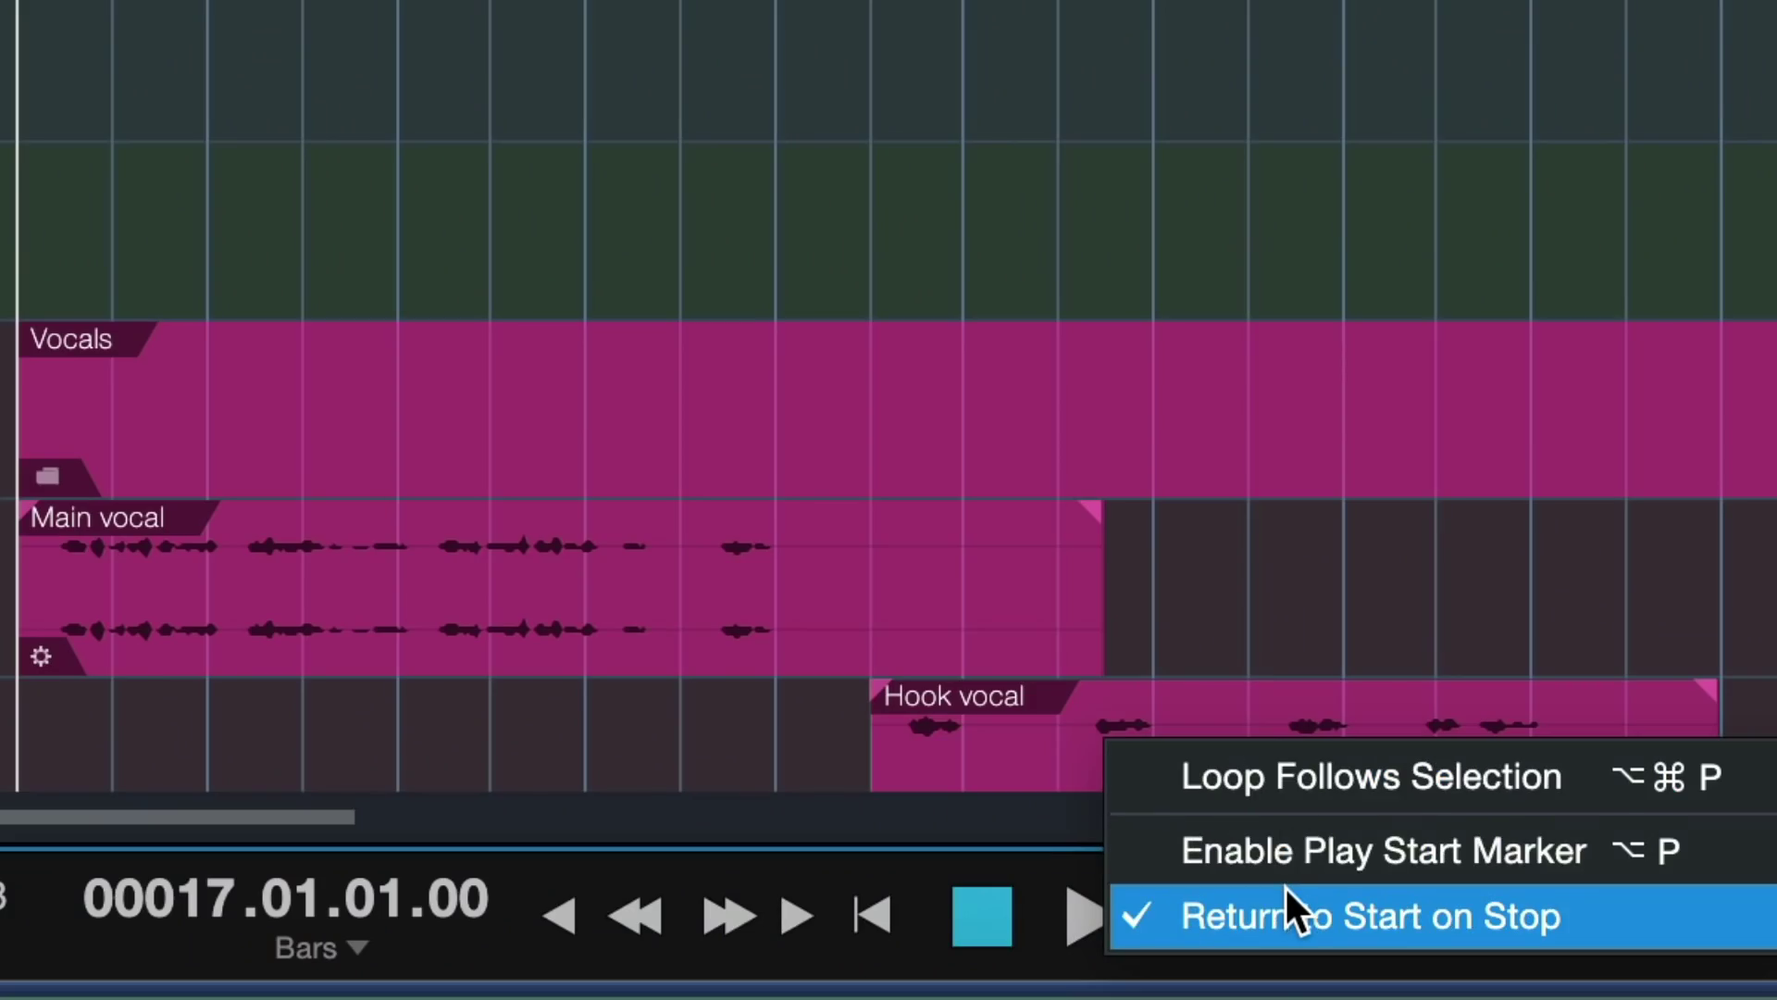
click(1152, 923)
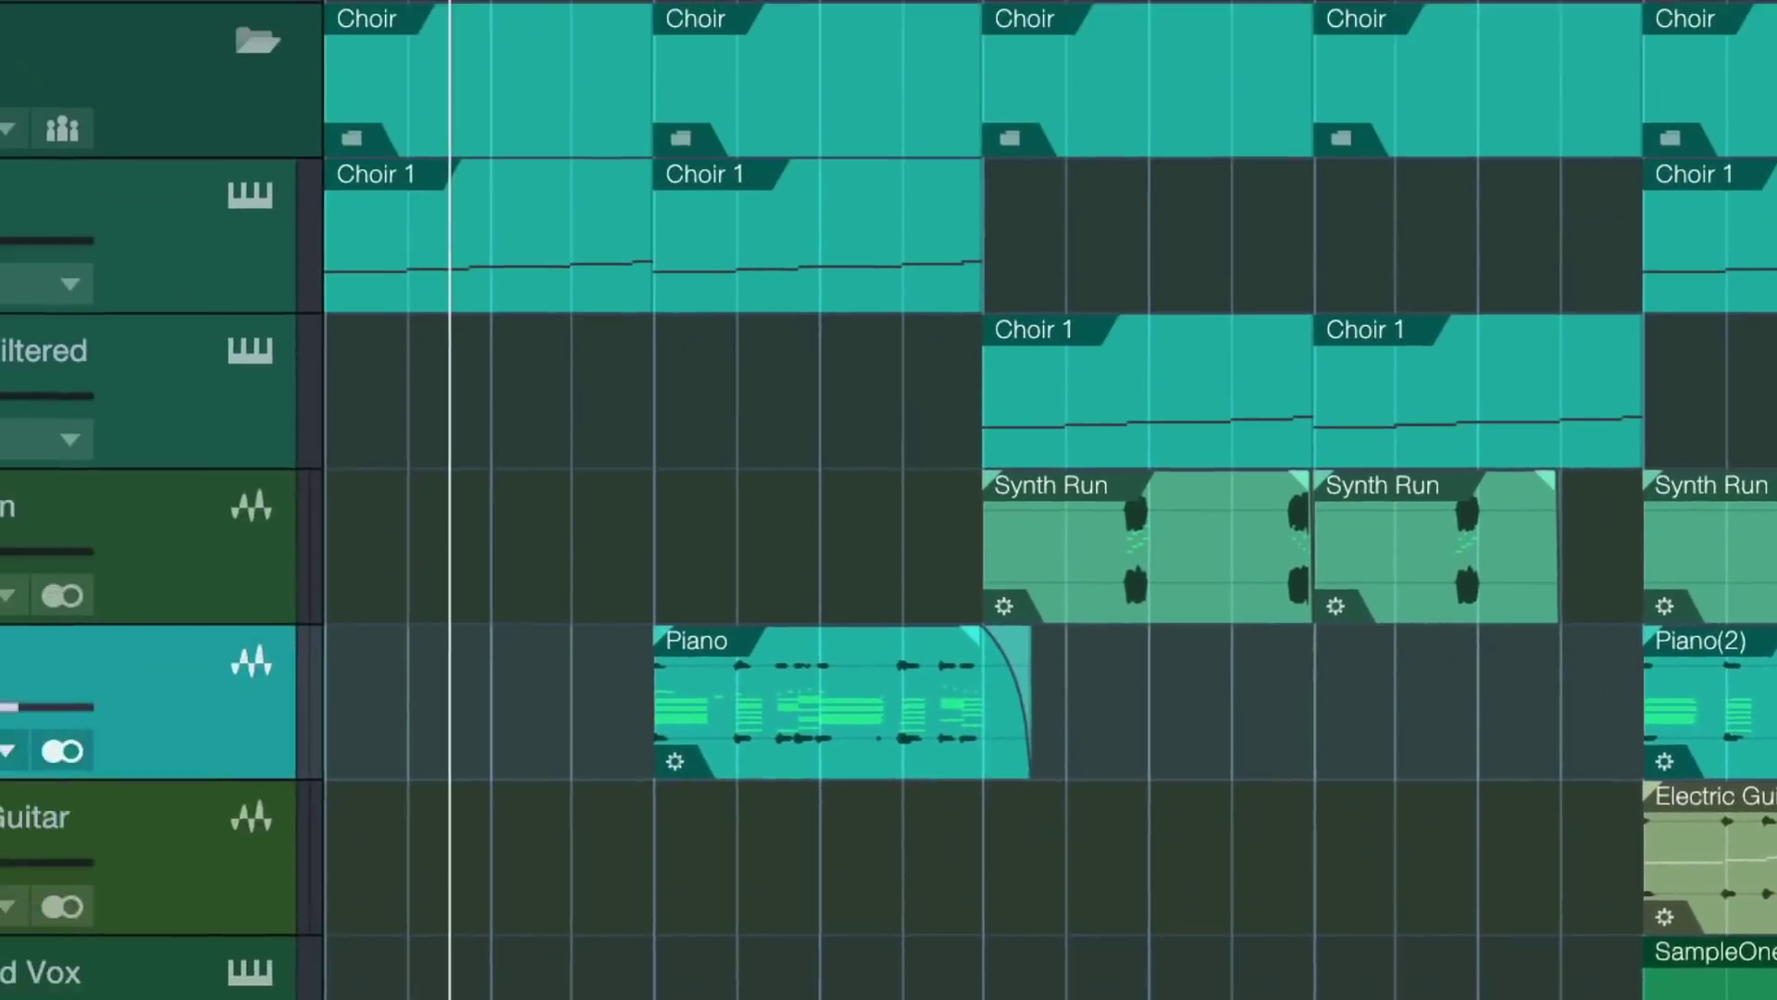
click(887, 278)
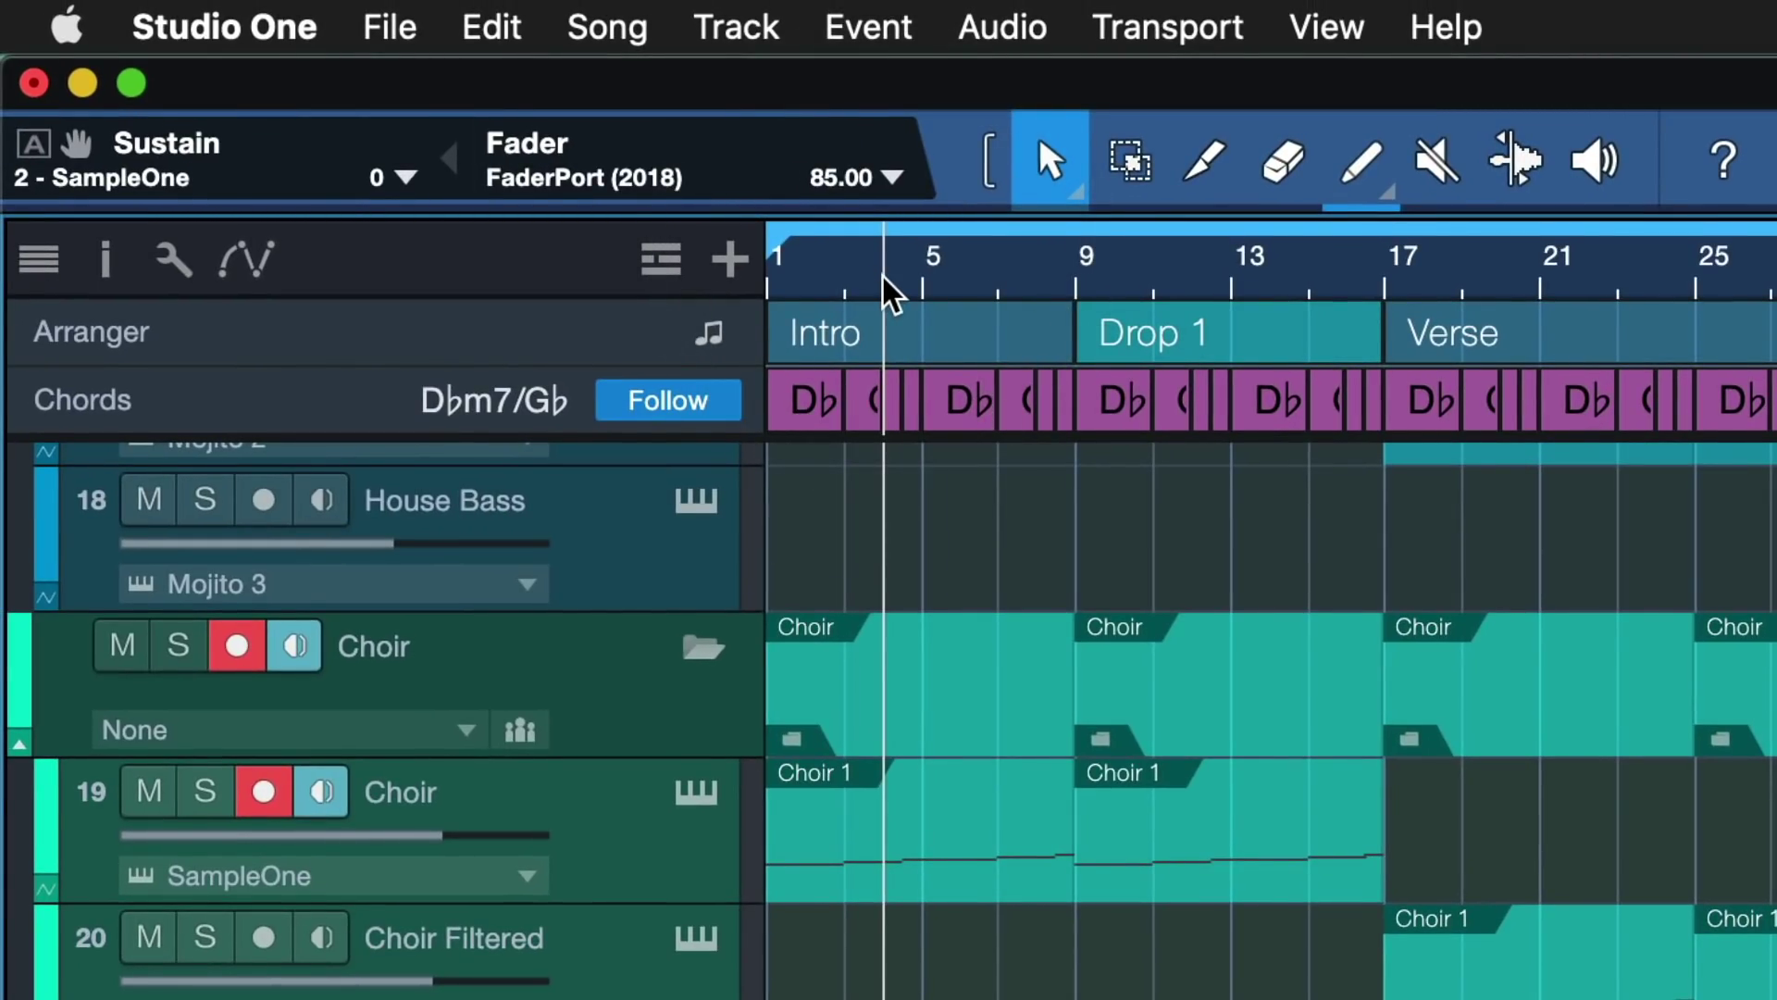
key(space)
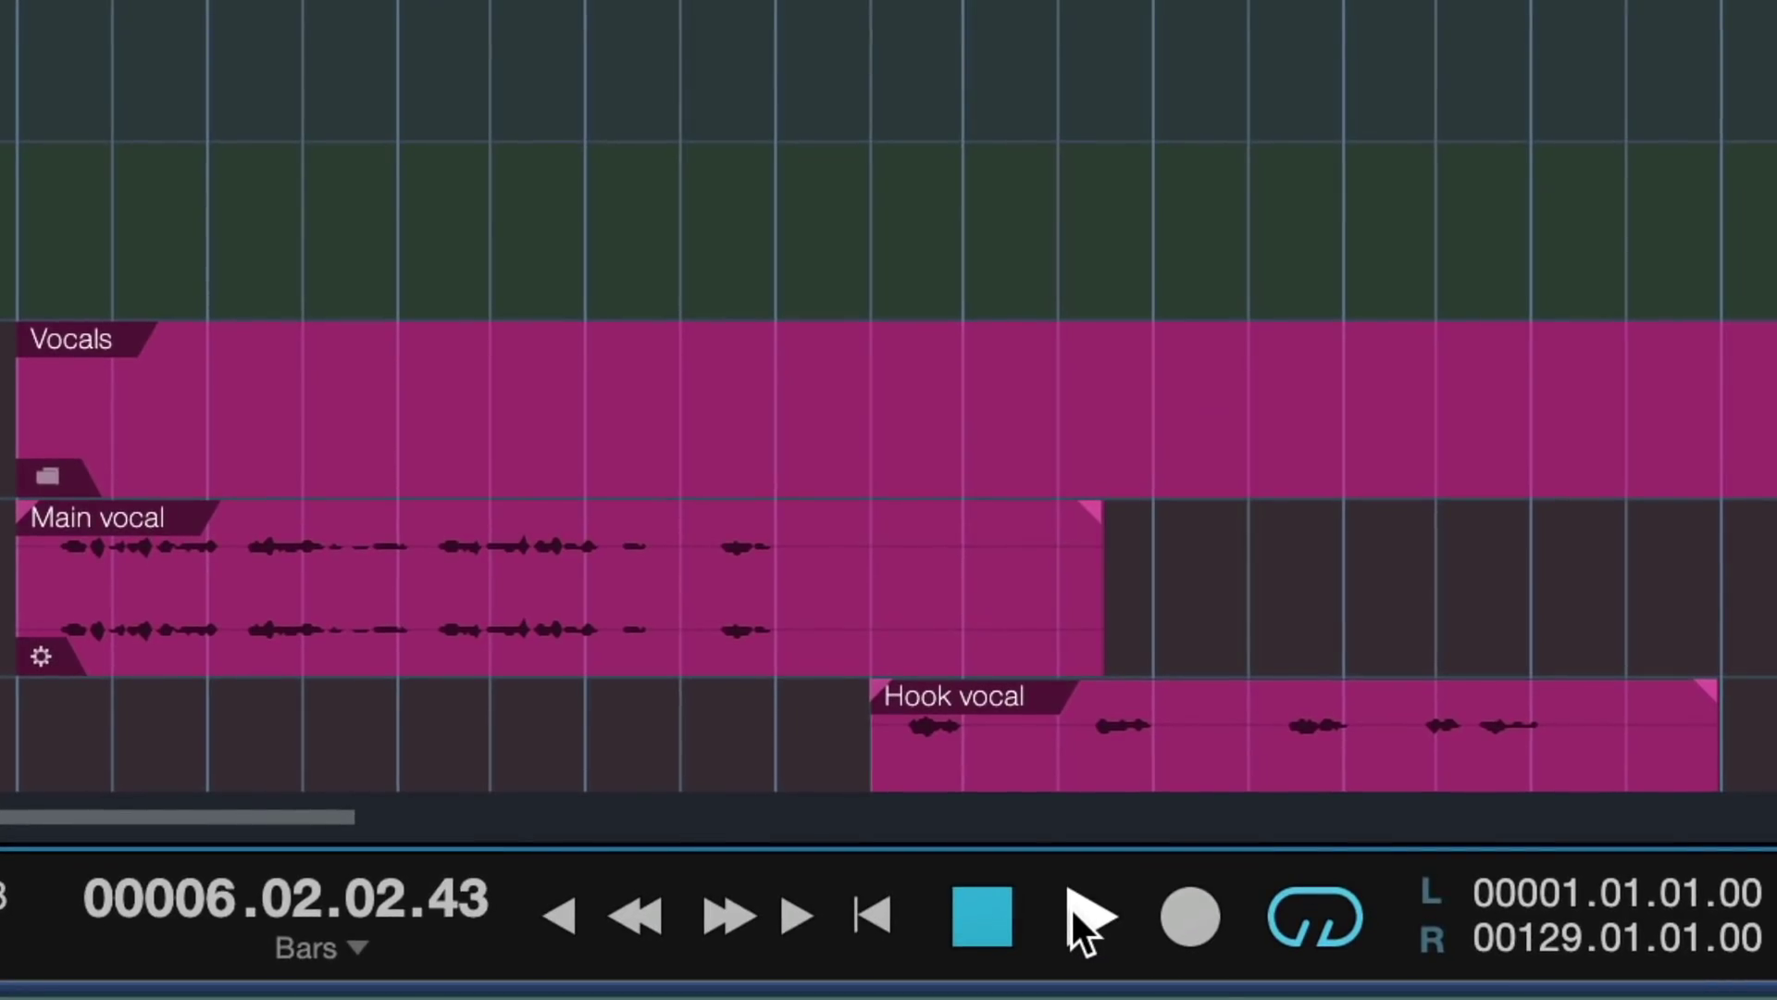
Step: Re-enable Return to Start on Stop, then stop so the playhead returns to bar 3
right_click(1074, 912)
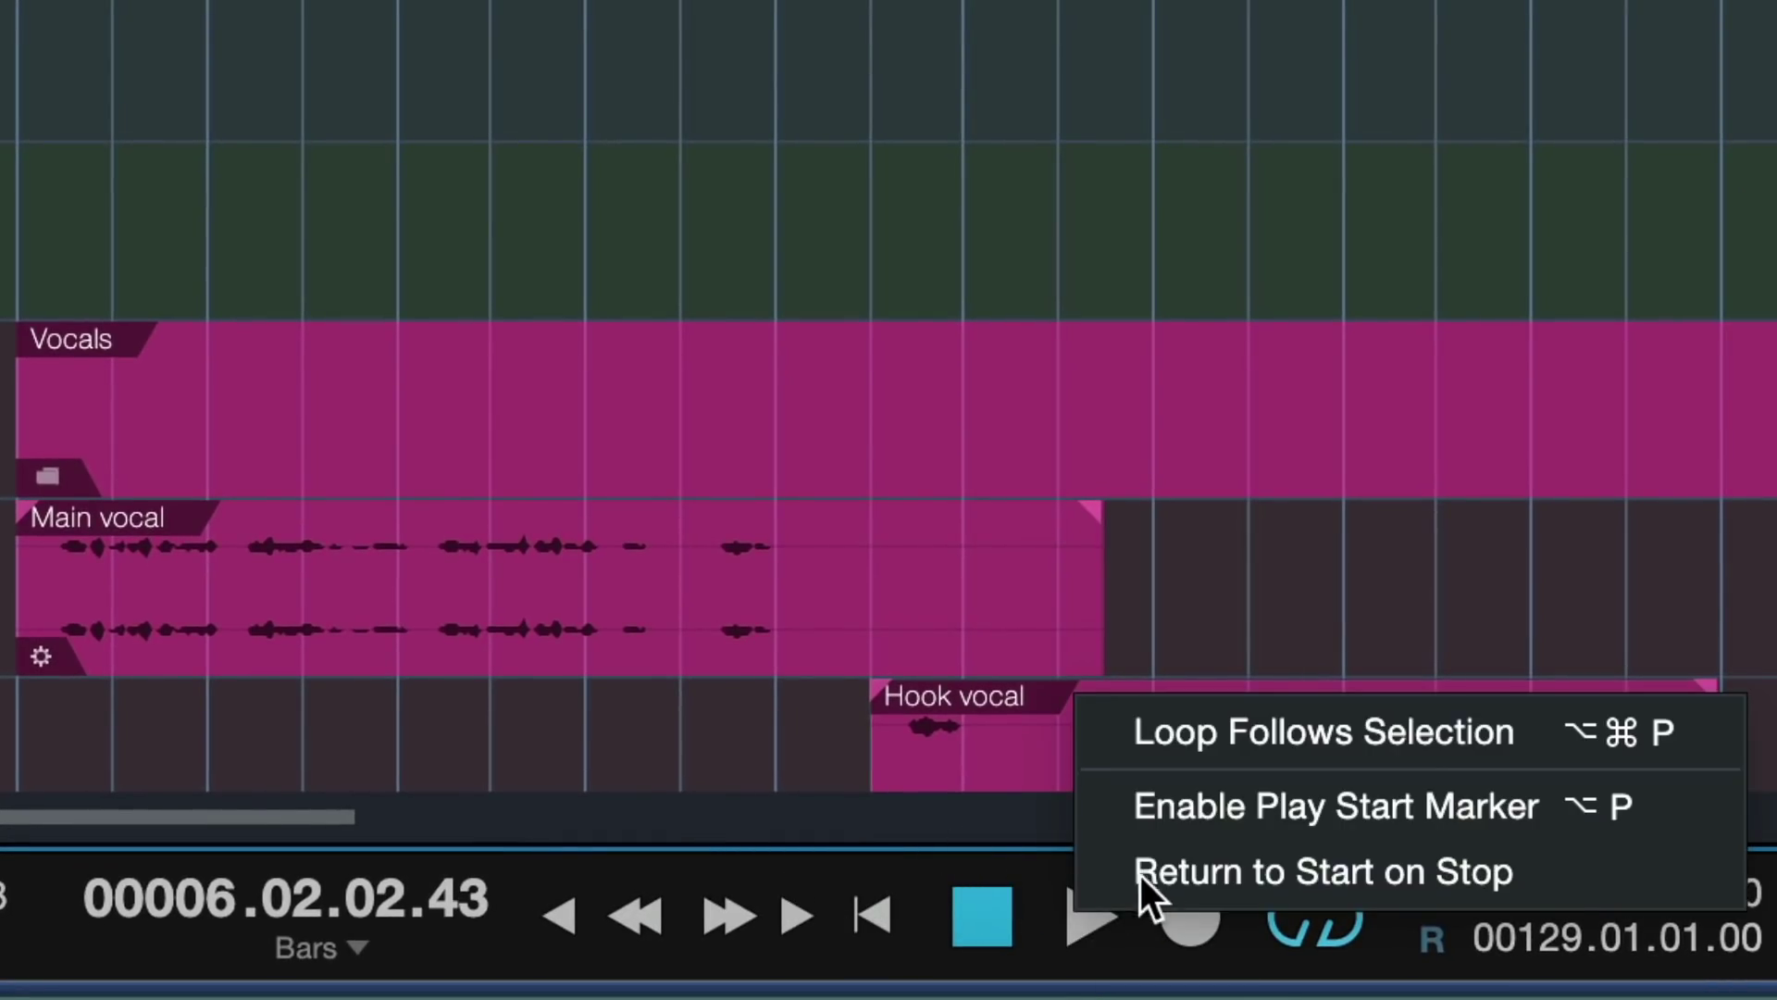
click(1231, 885)
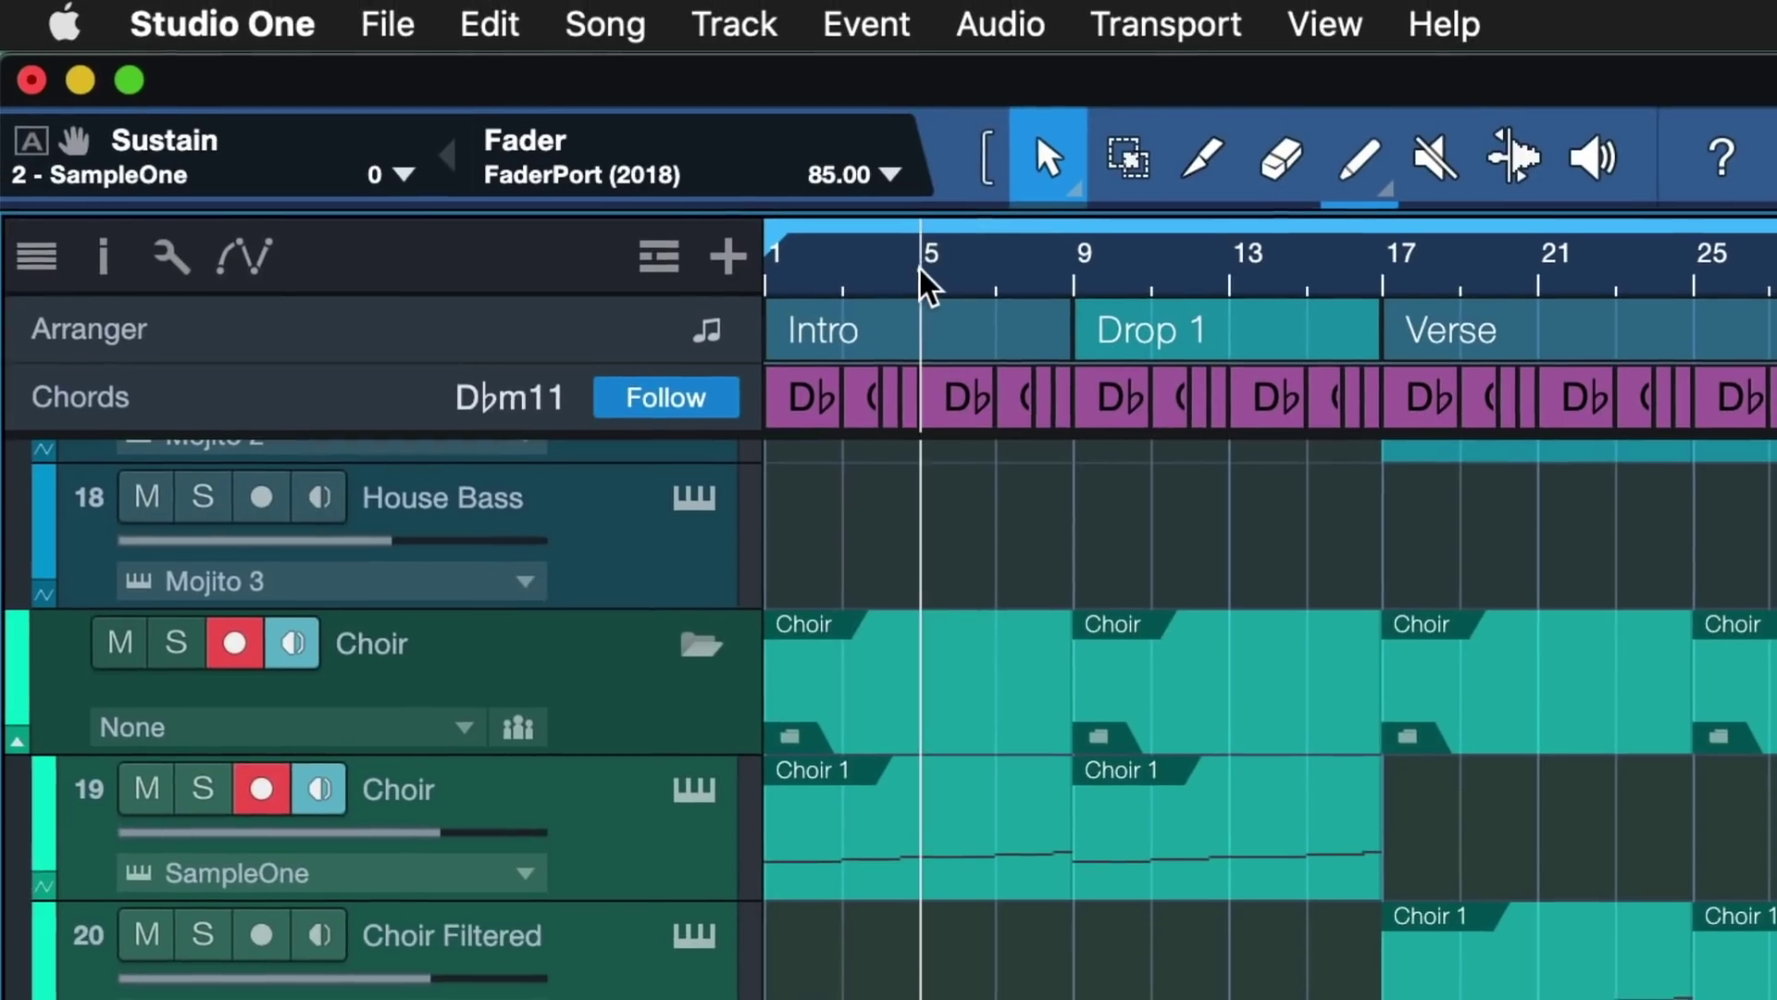
click(922, 277)
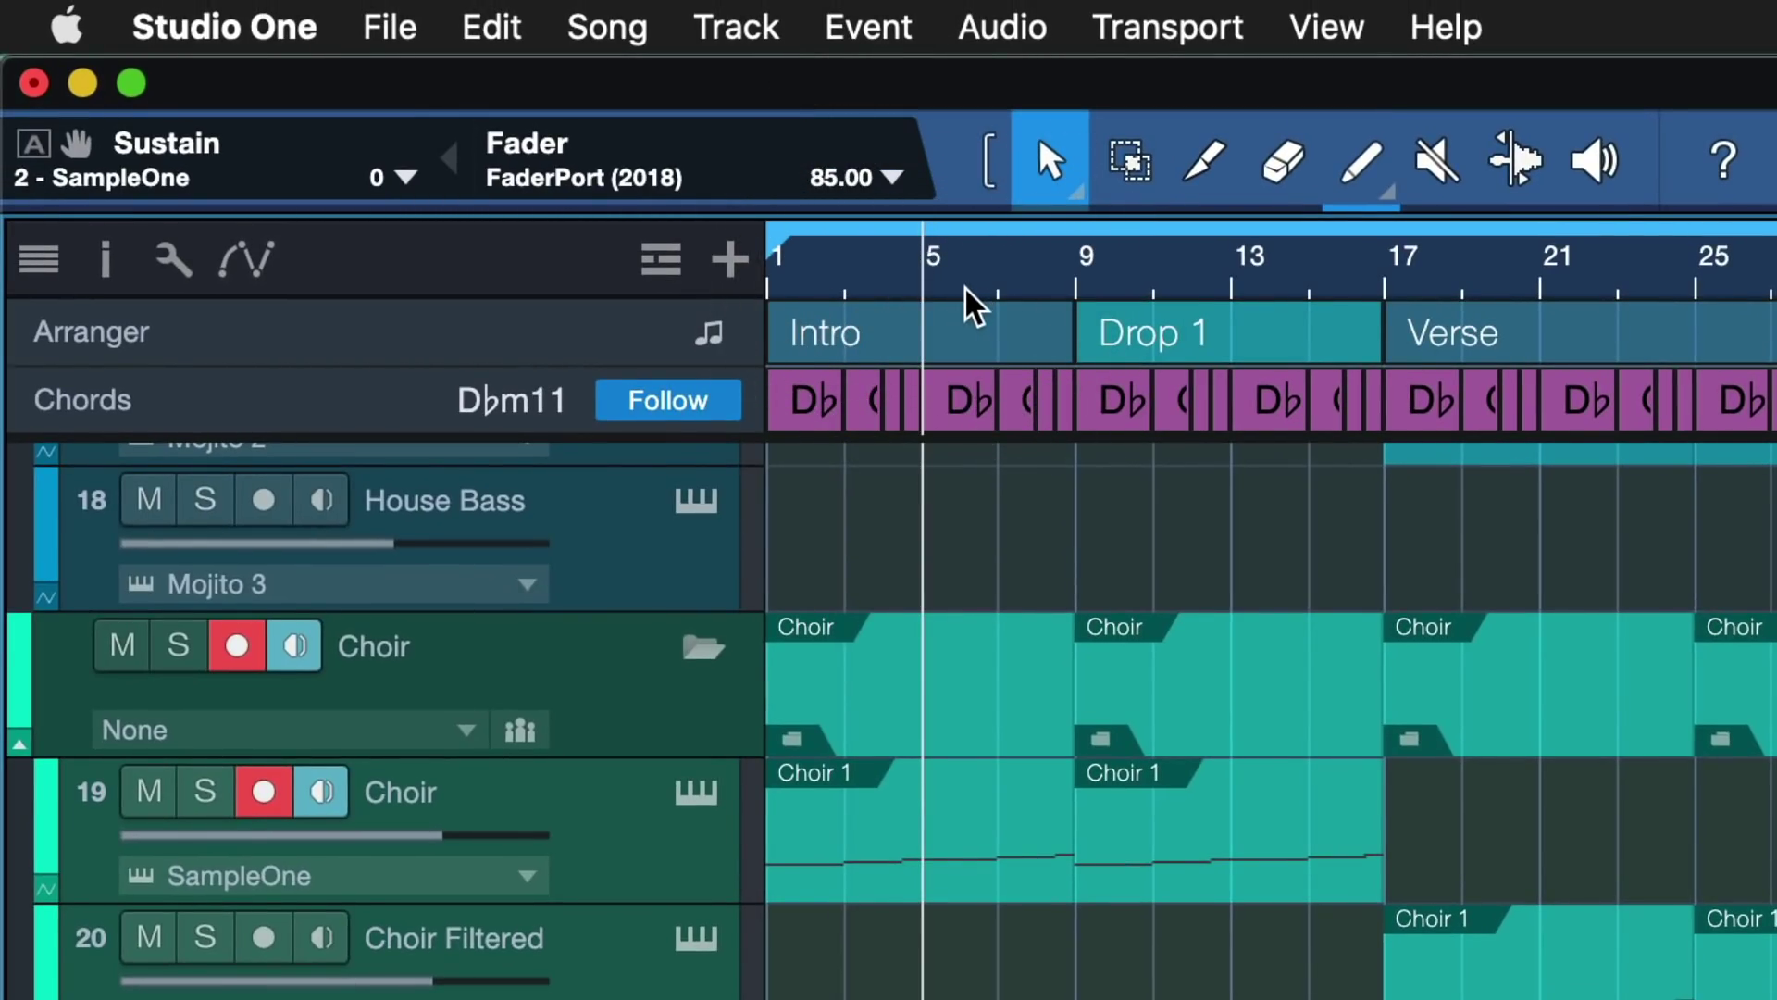
click(844, 294)
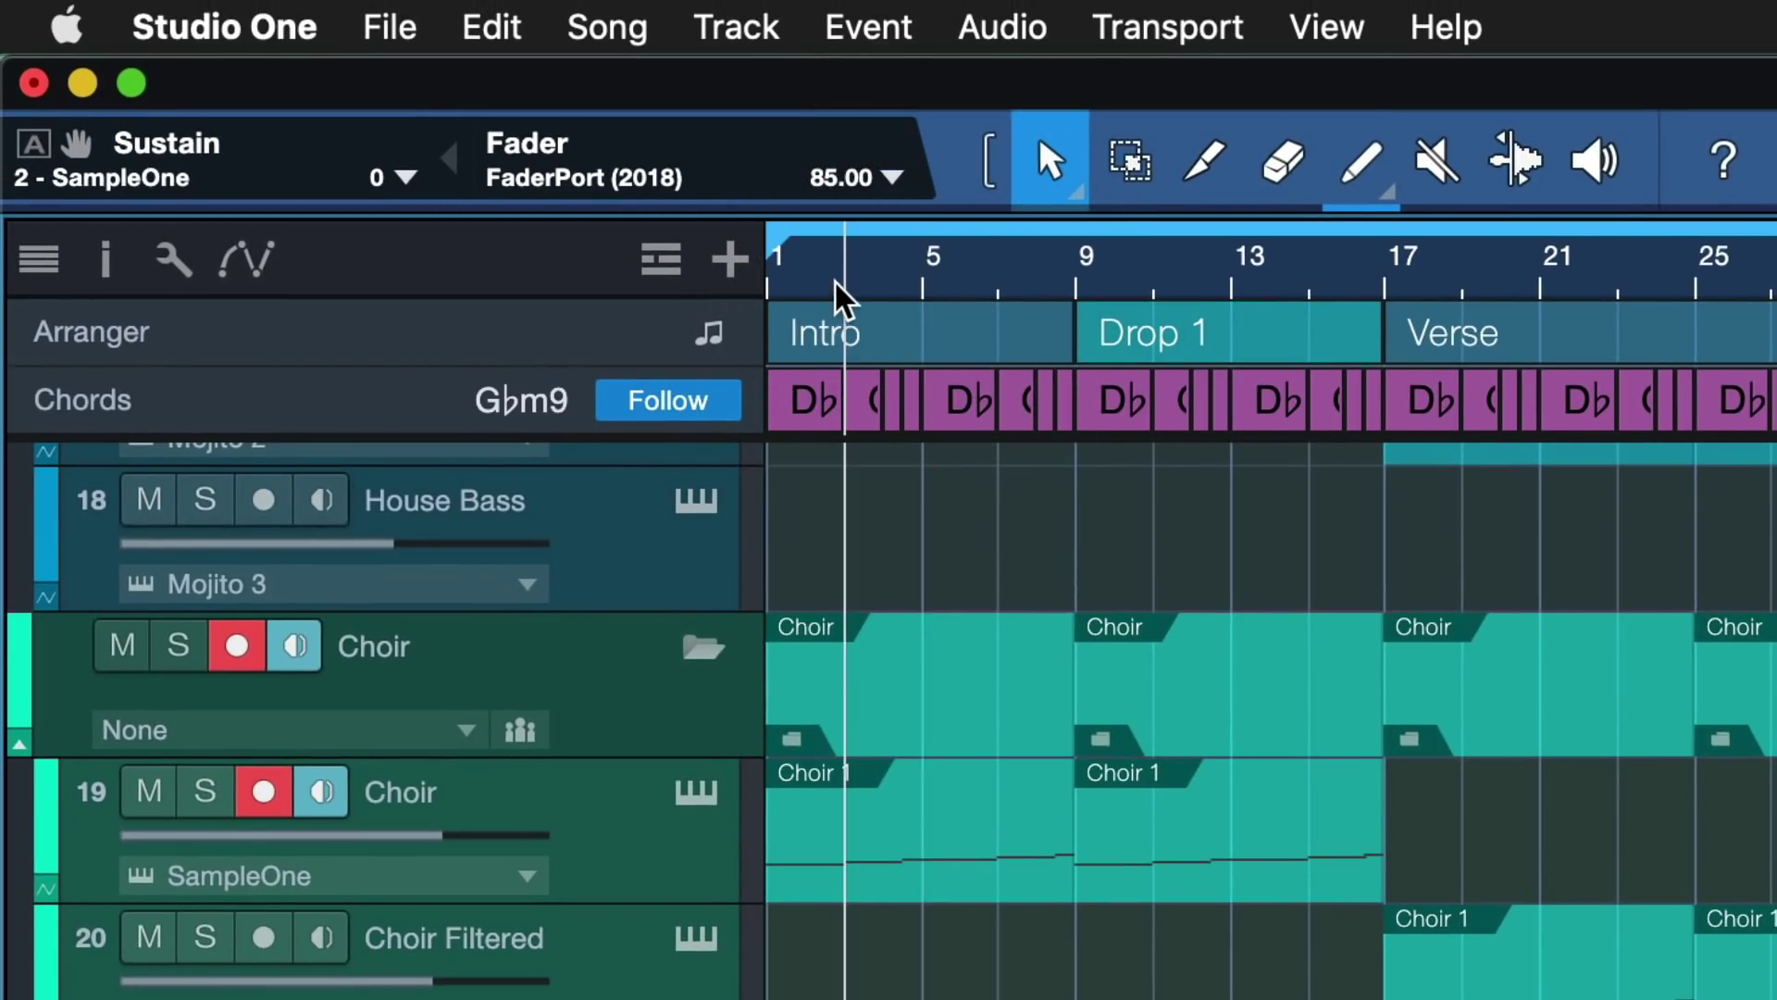
key(e)
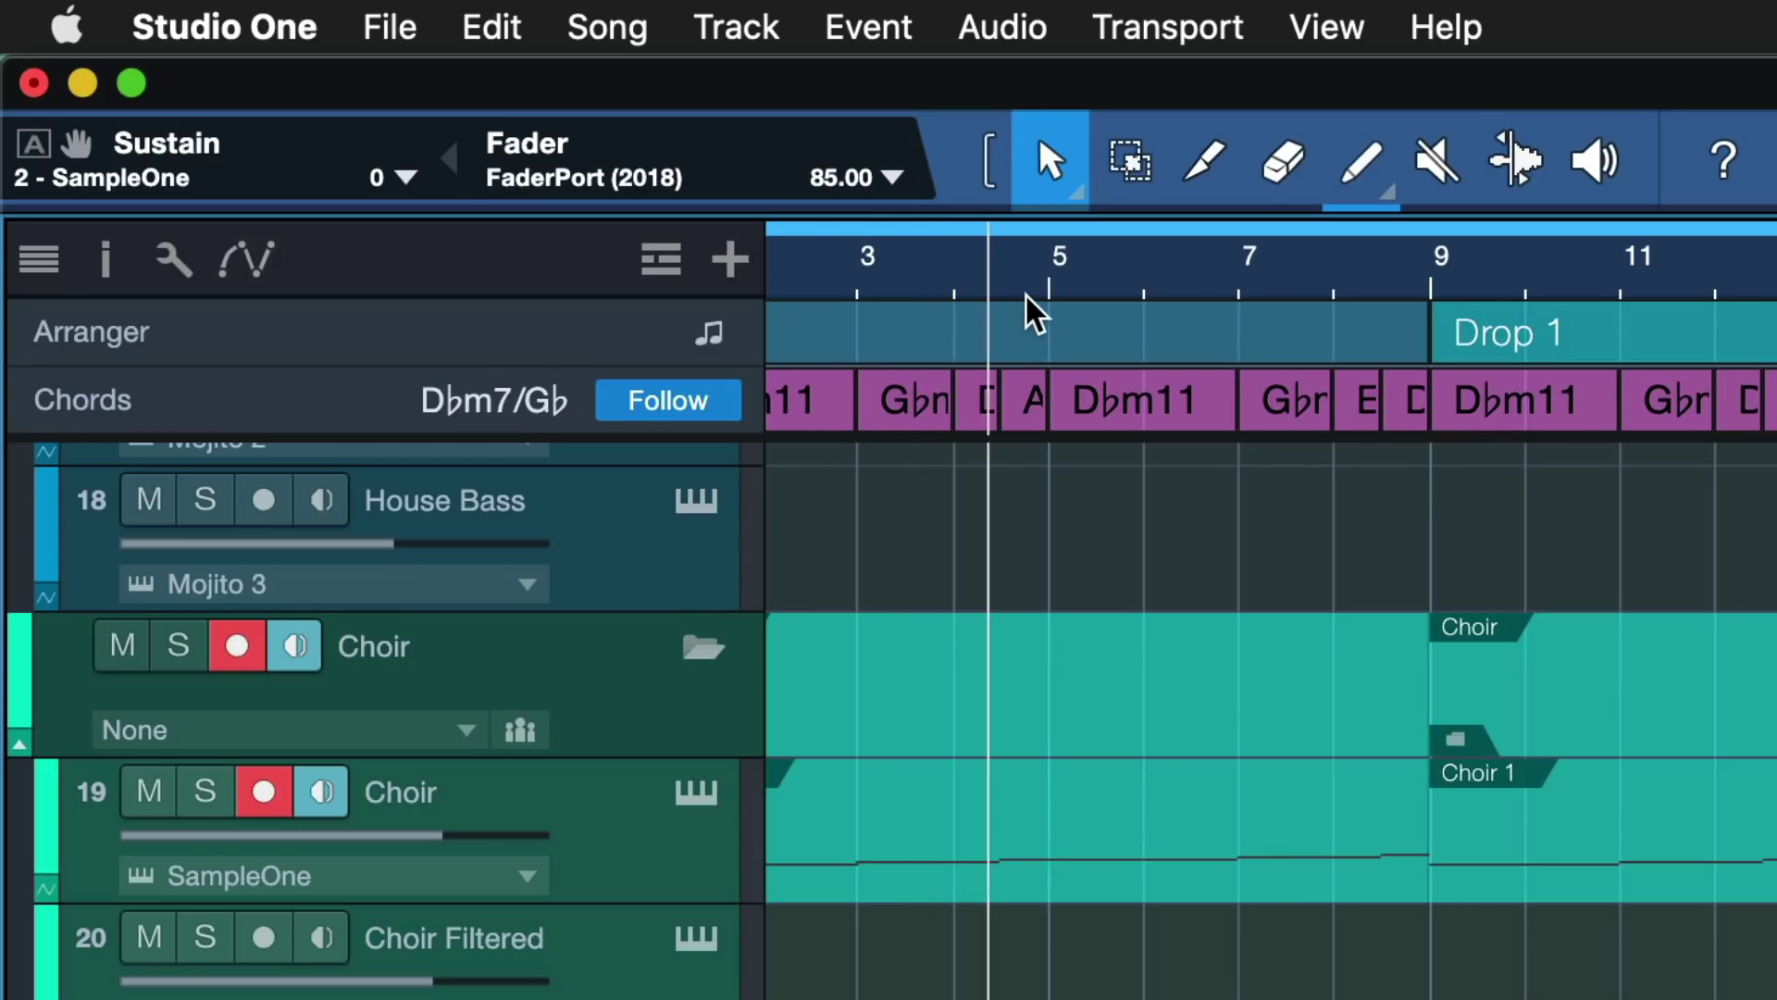
key(space)
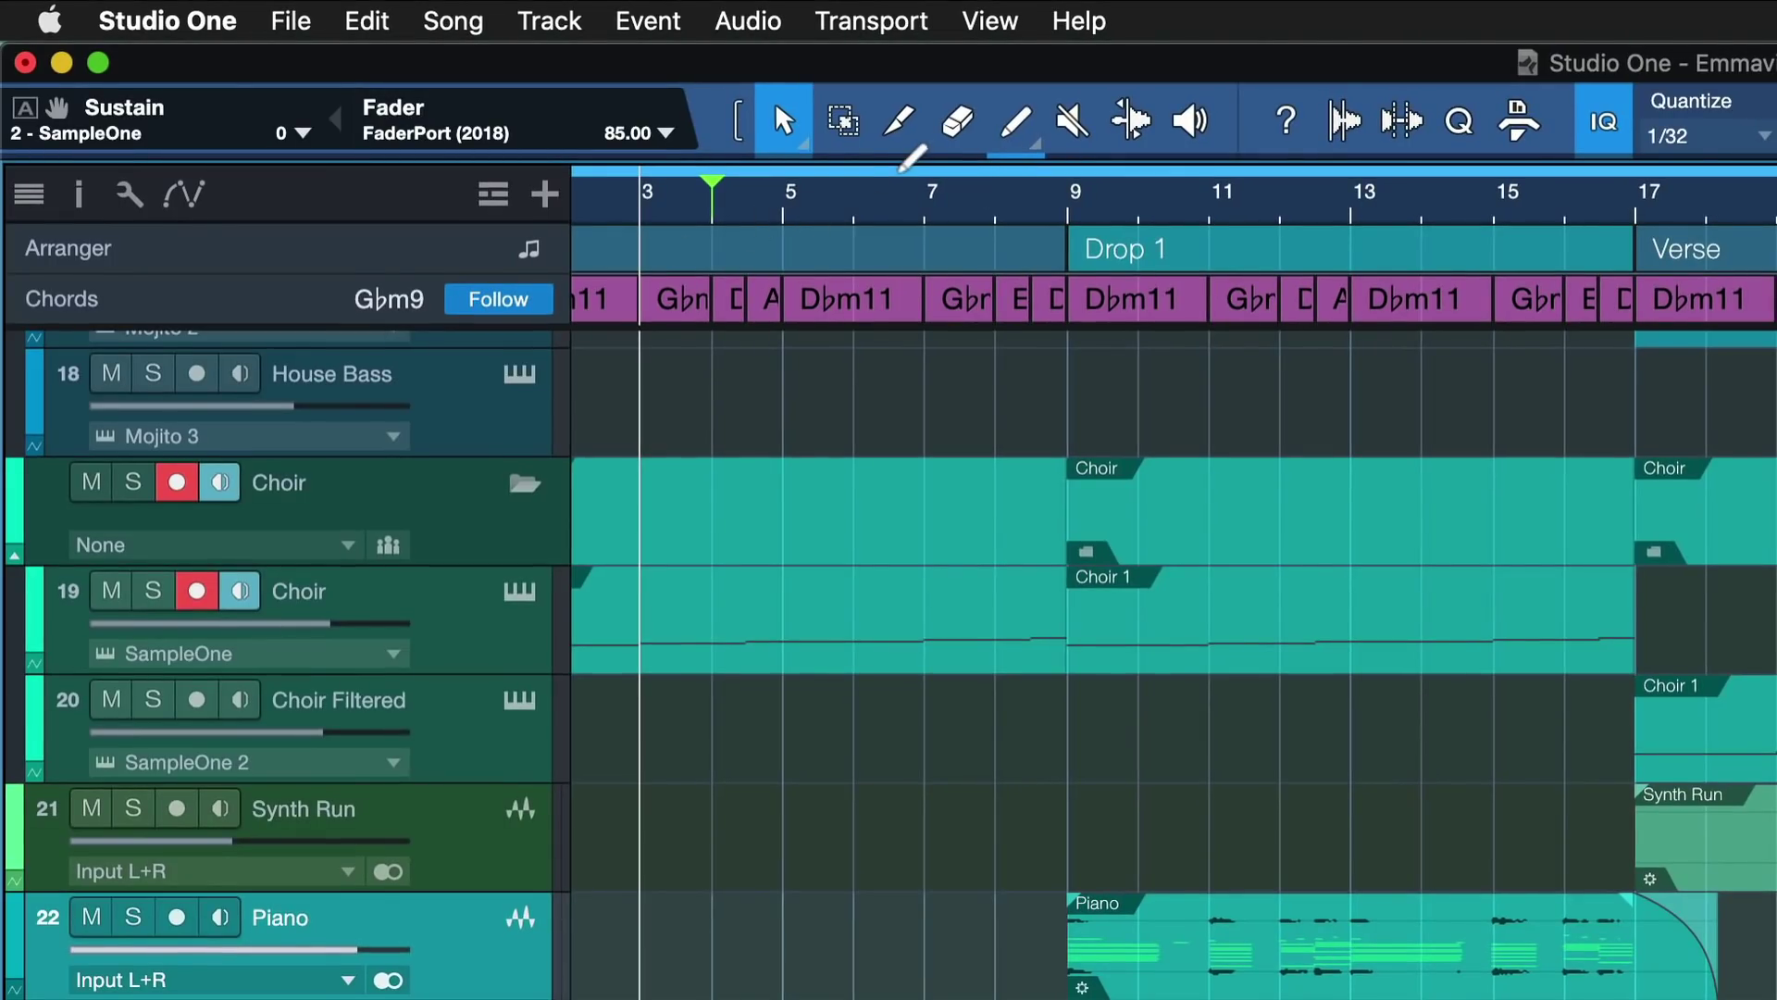
Step: Move the playhead around Drop 1 and bar 16, then stop playback back at the bar 4 marker
click(872, 199)
click(1138, 202)
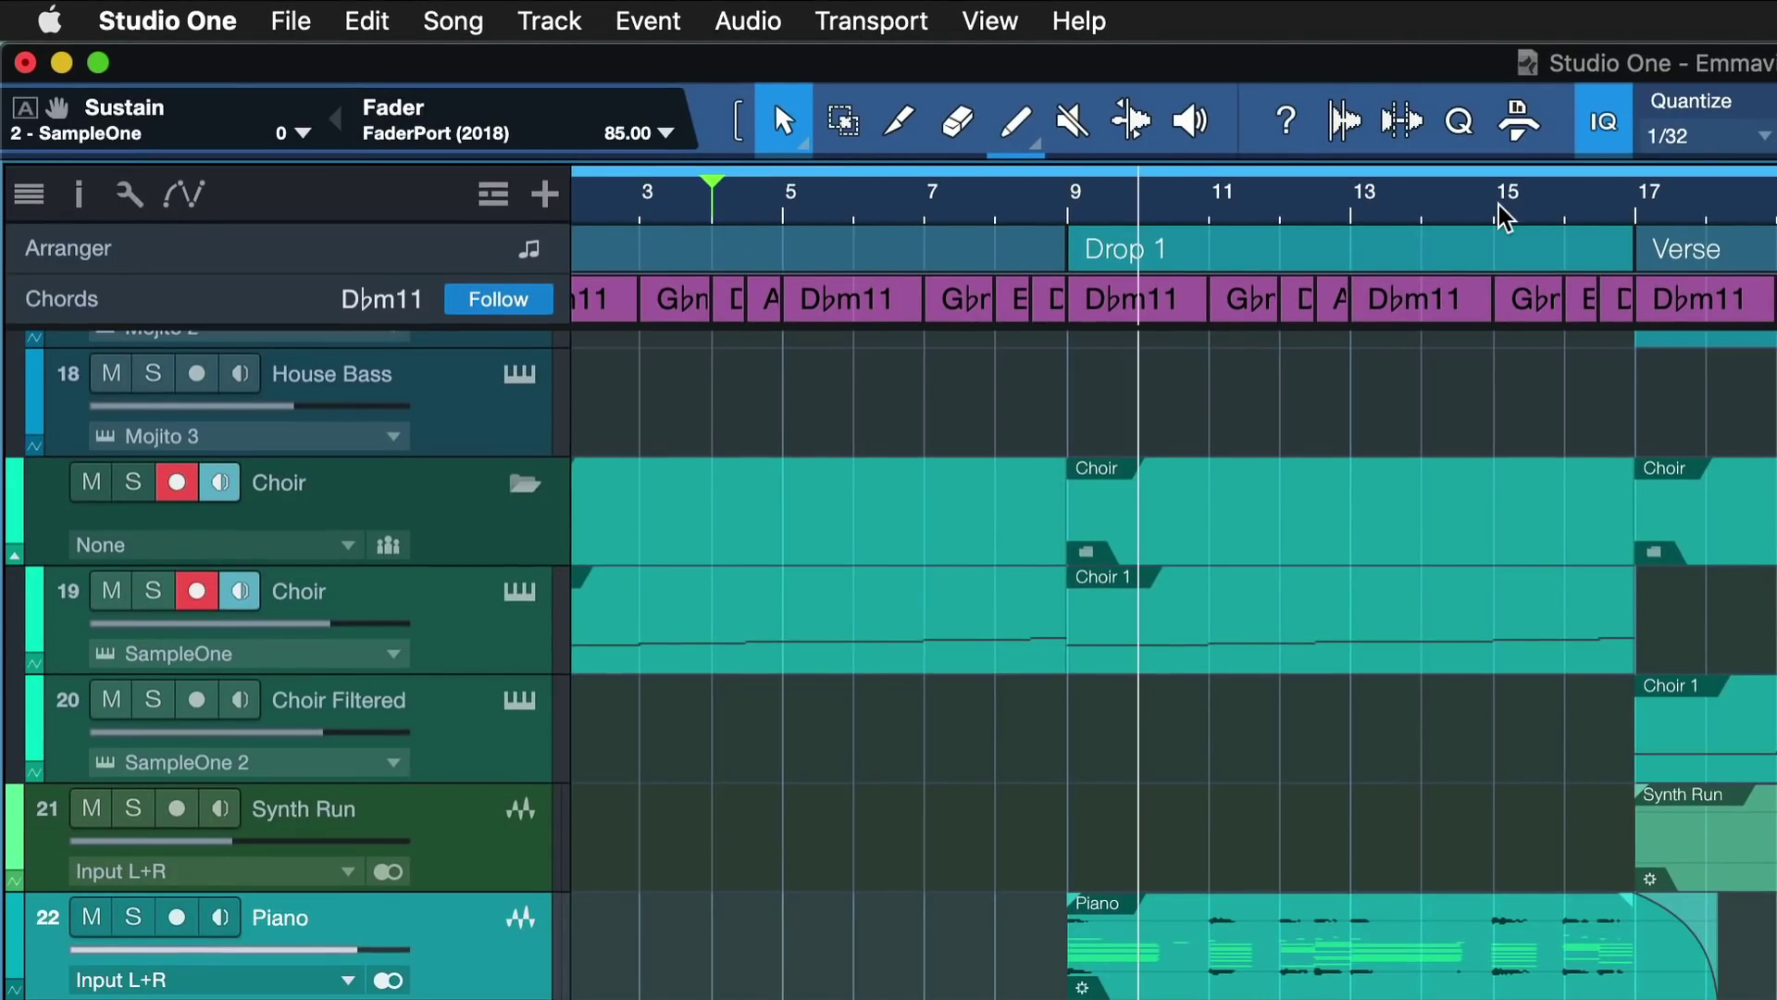
click(1511, 209)
click(1494, 208)
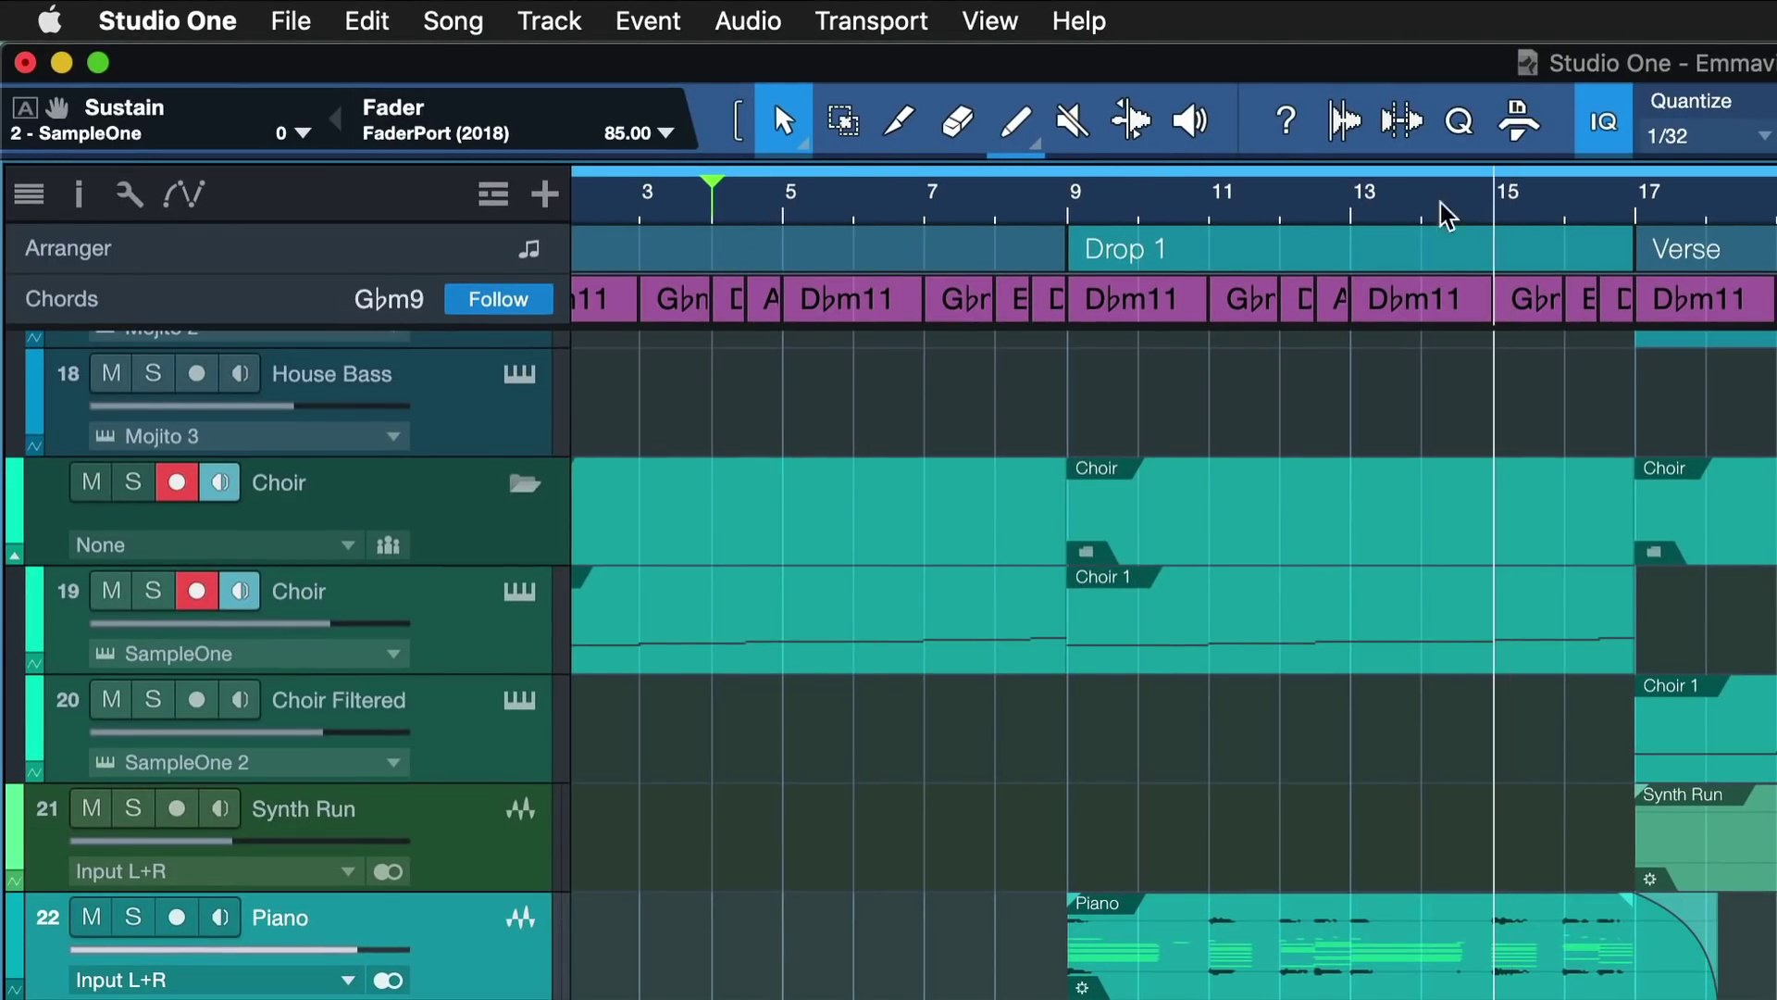
click(716, 236)
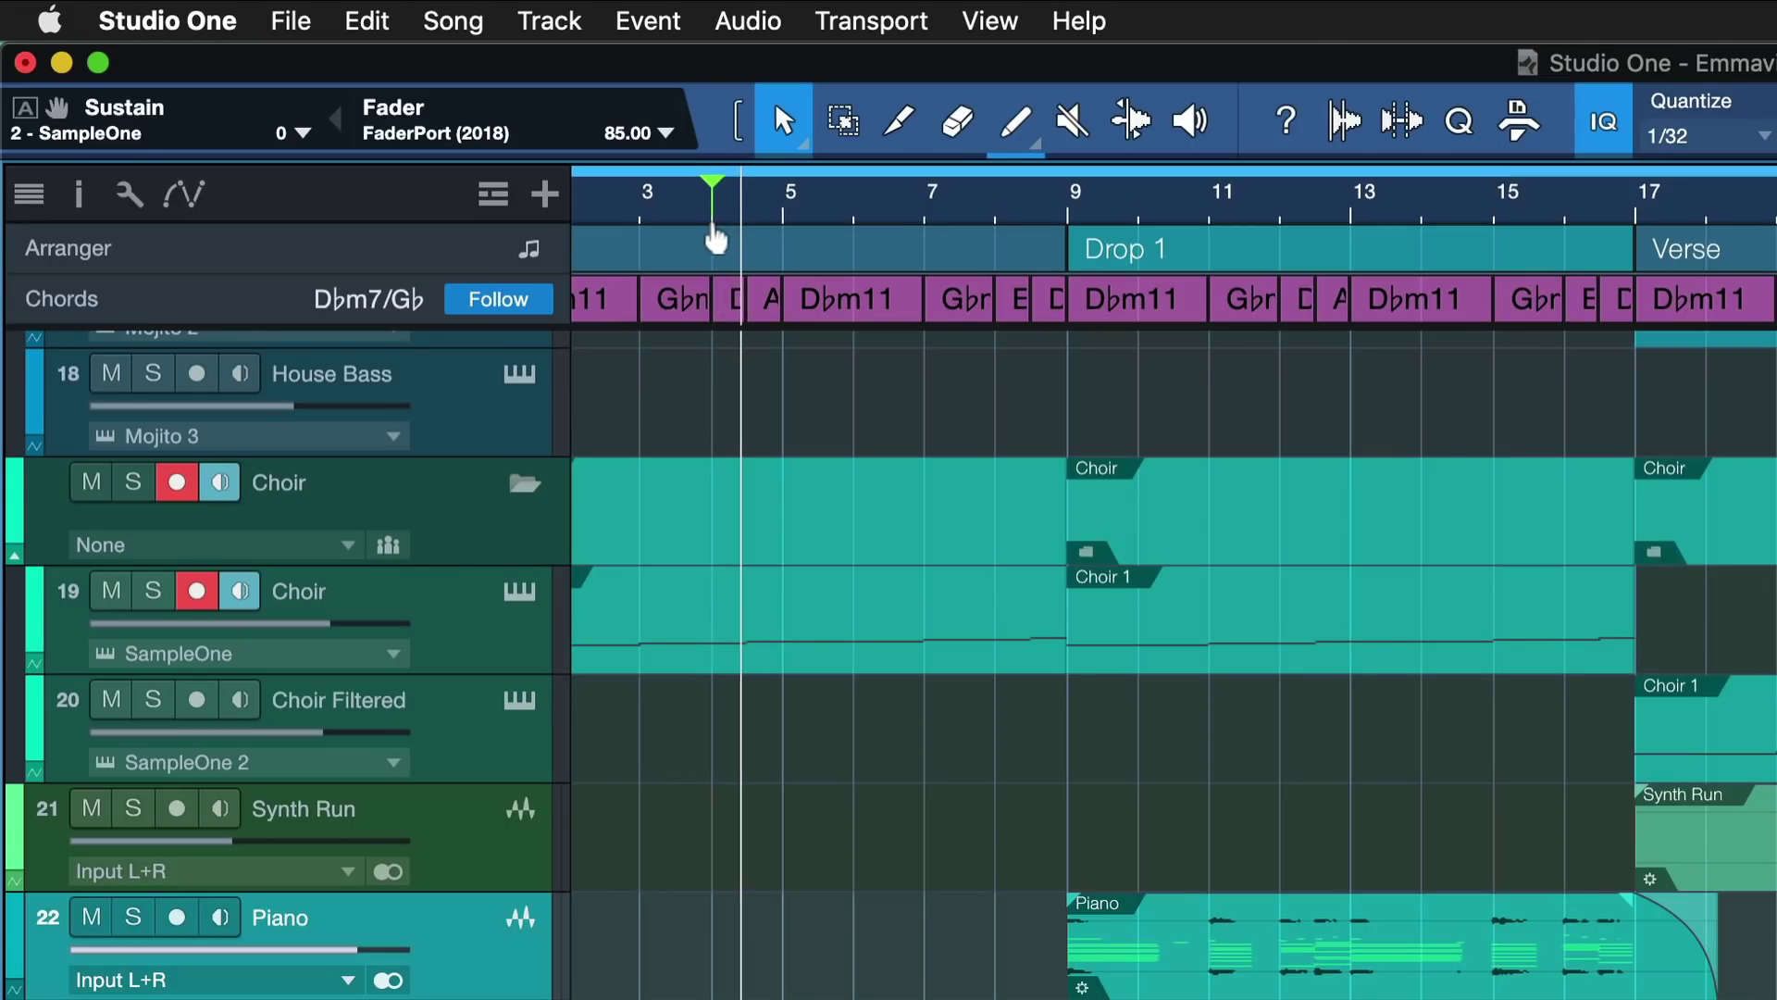
click(1031, 209)
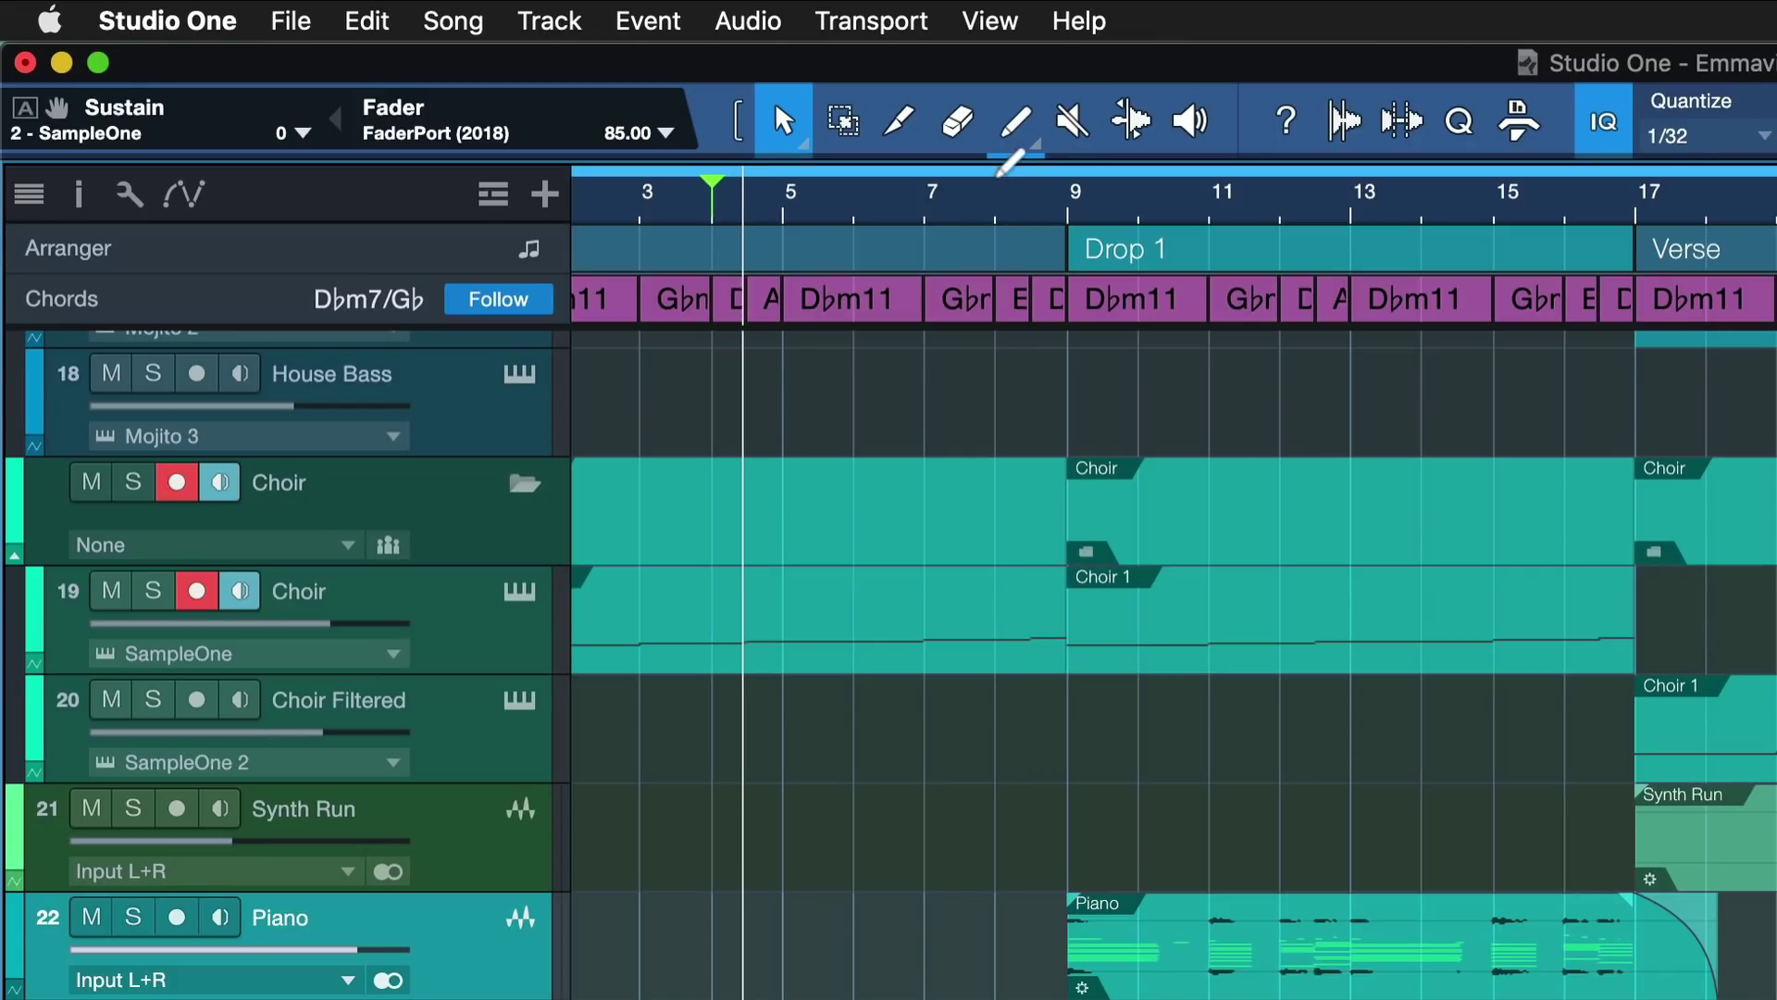
key(space)
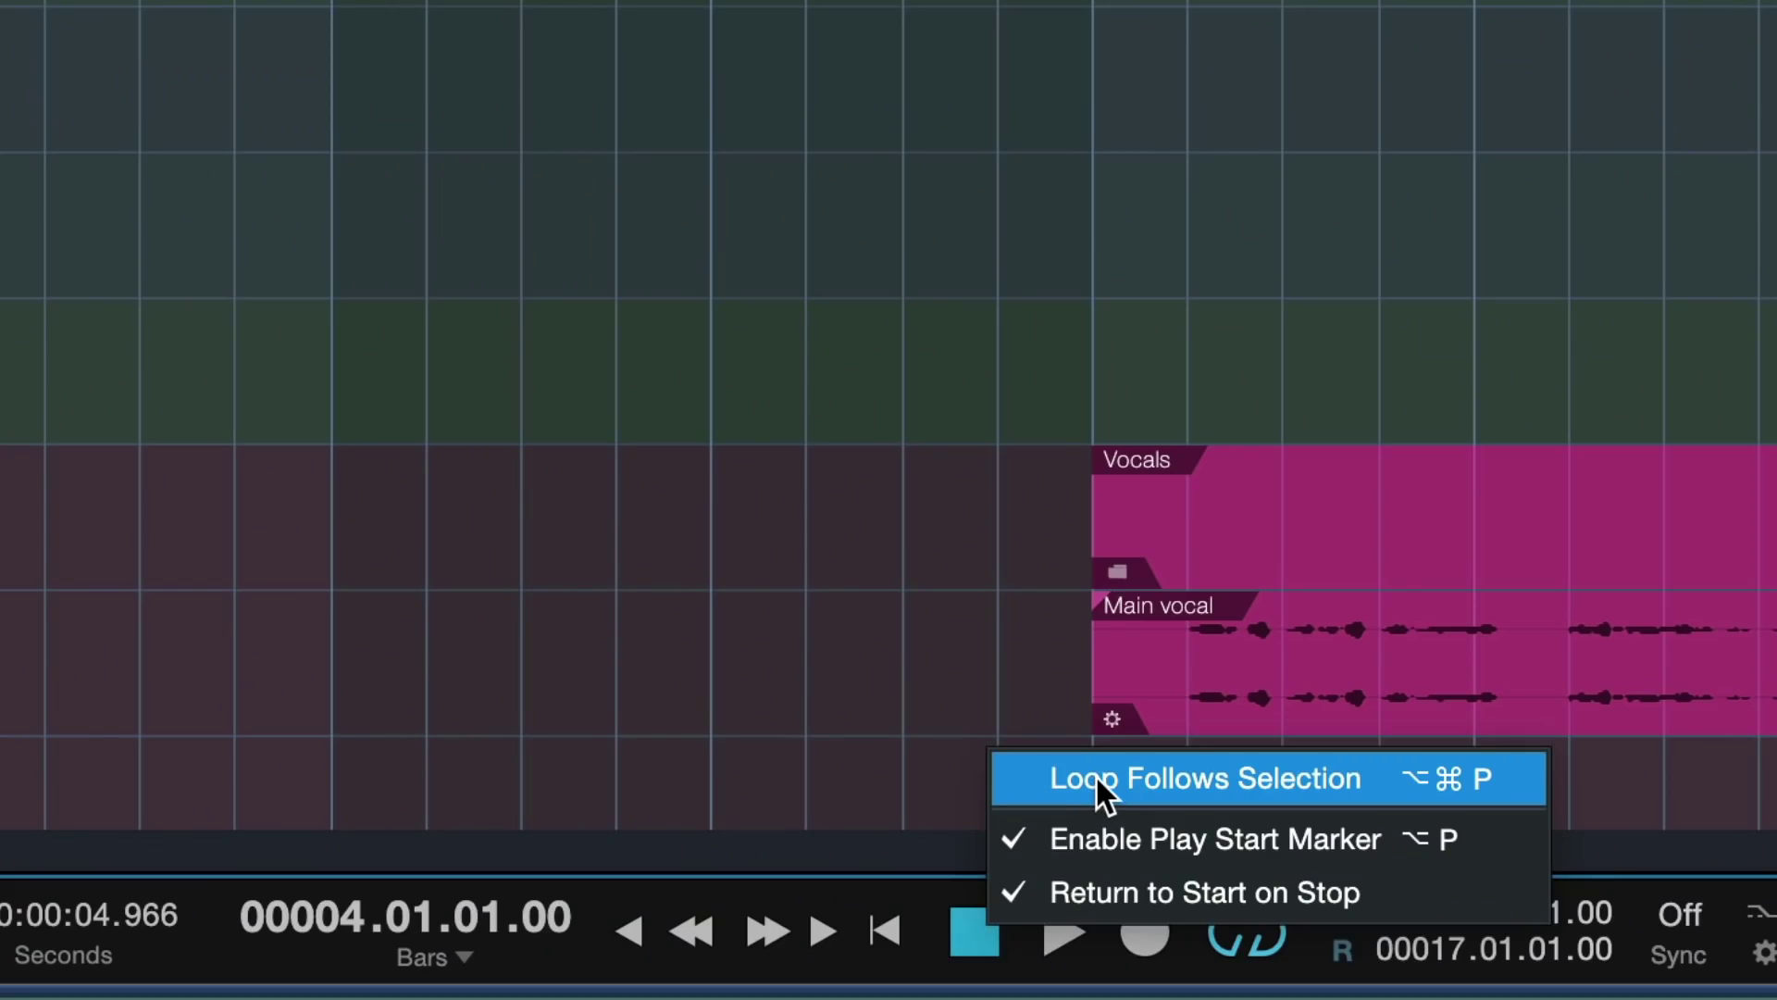
Step: Enable Loop Follows Selection and select the Piano and Synth Run events to loop bars 9–33
click(1096, 778)
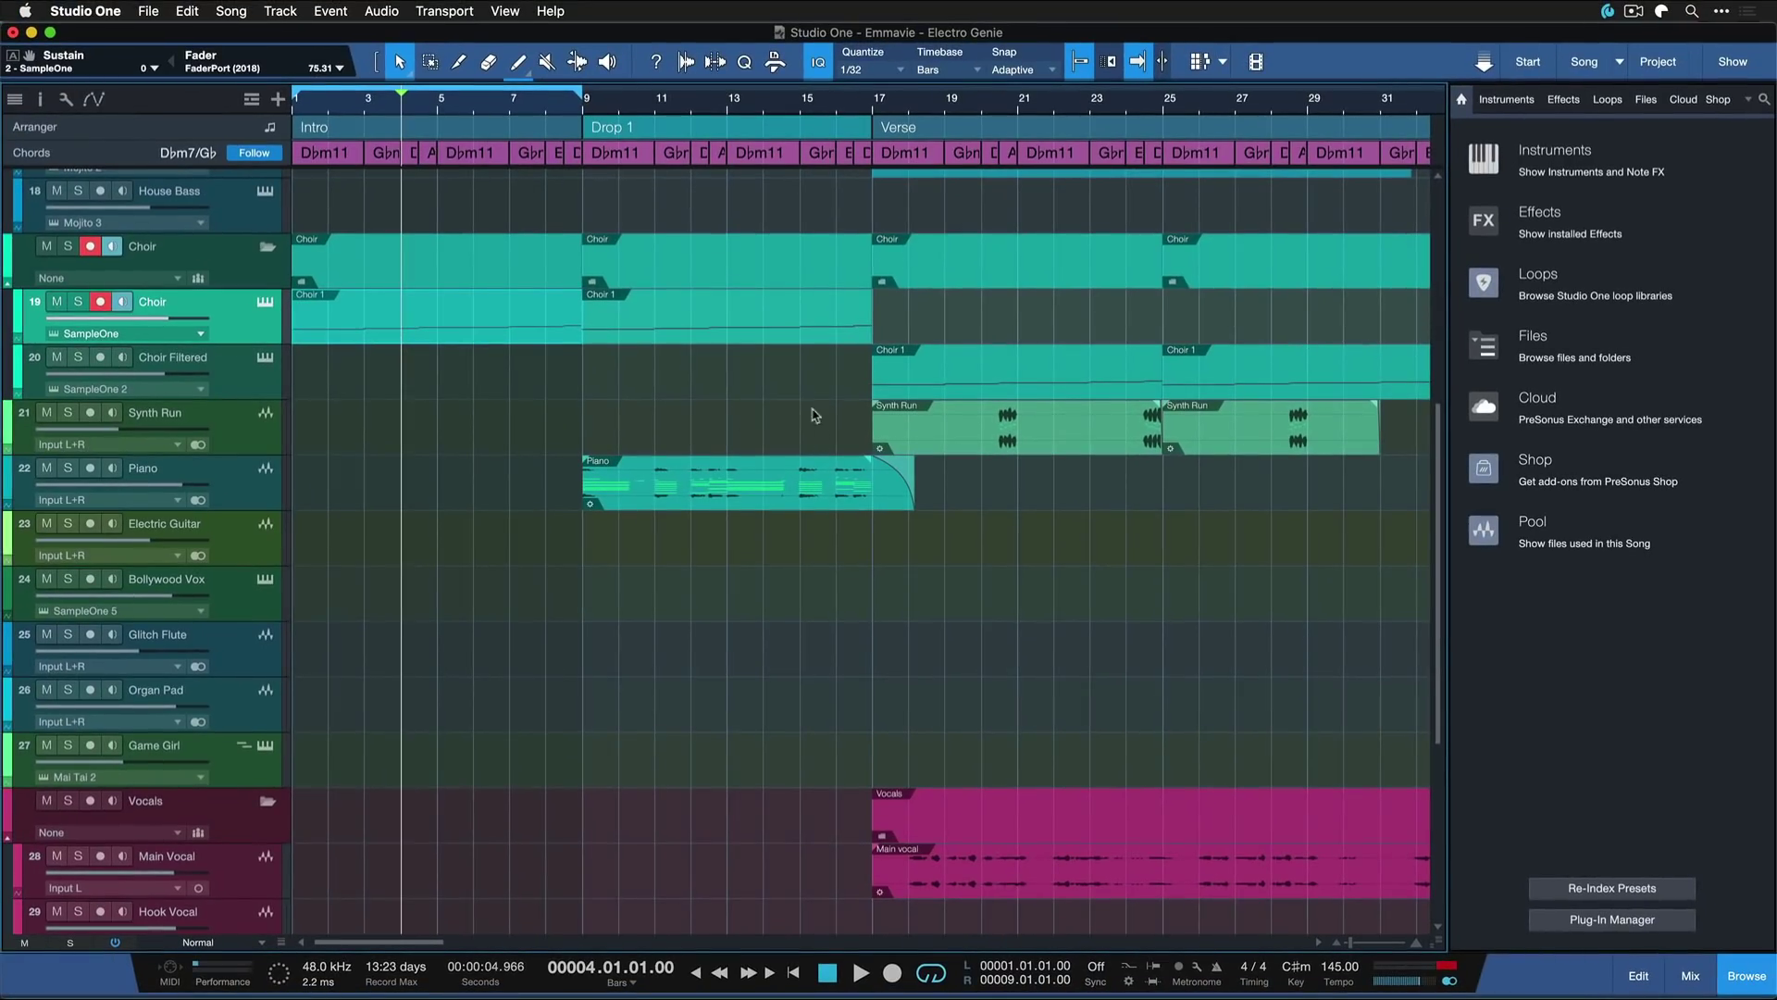
click(738, 320)
click(977, 389)
drag(593, 412, 1358, 511)
scroll(861, 516, right, 5)
scroll(839, 533, left, 2)
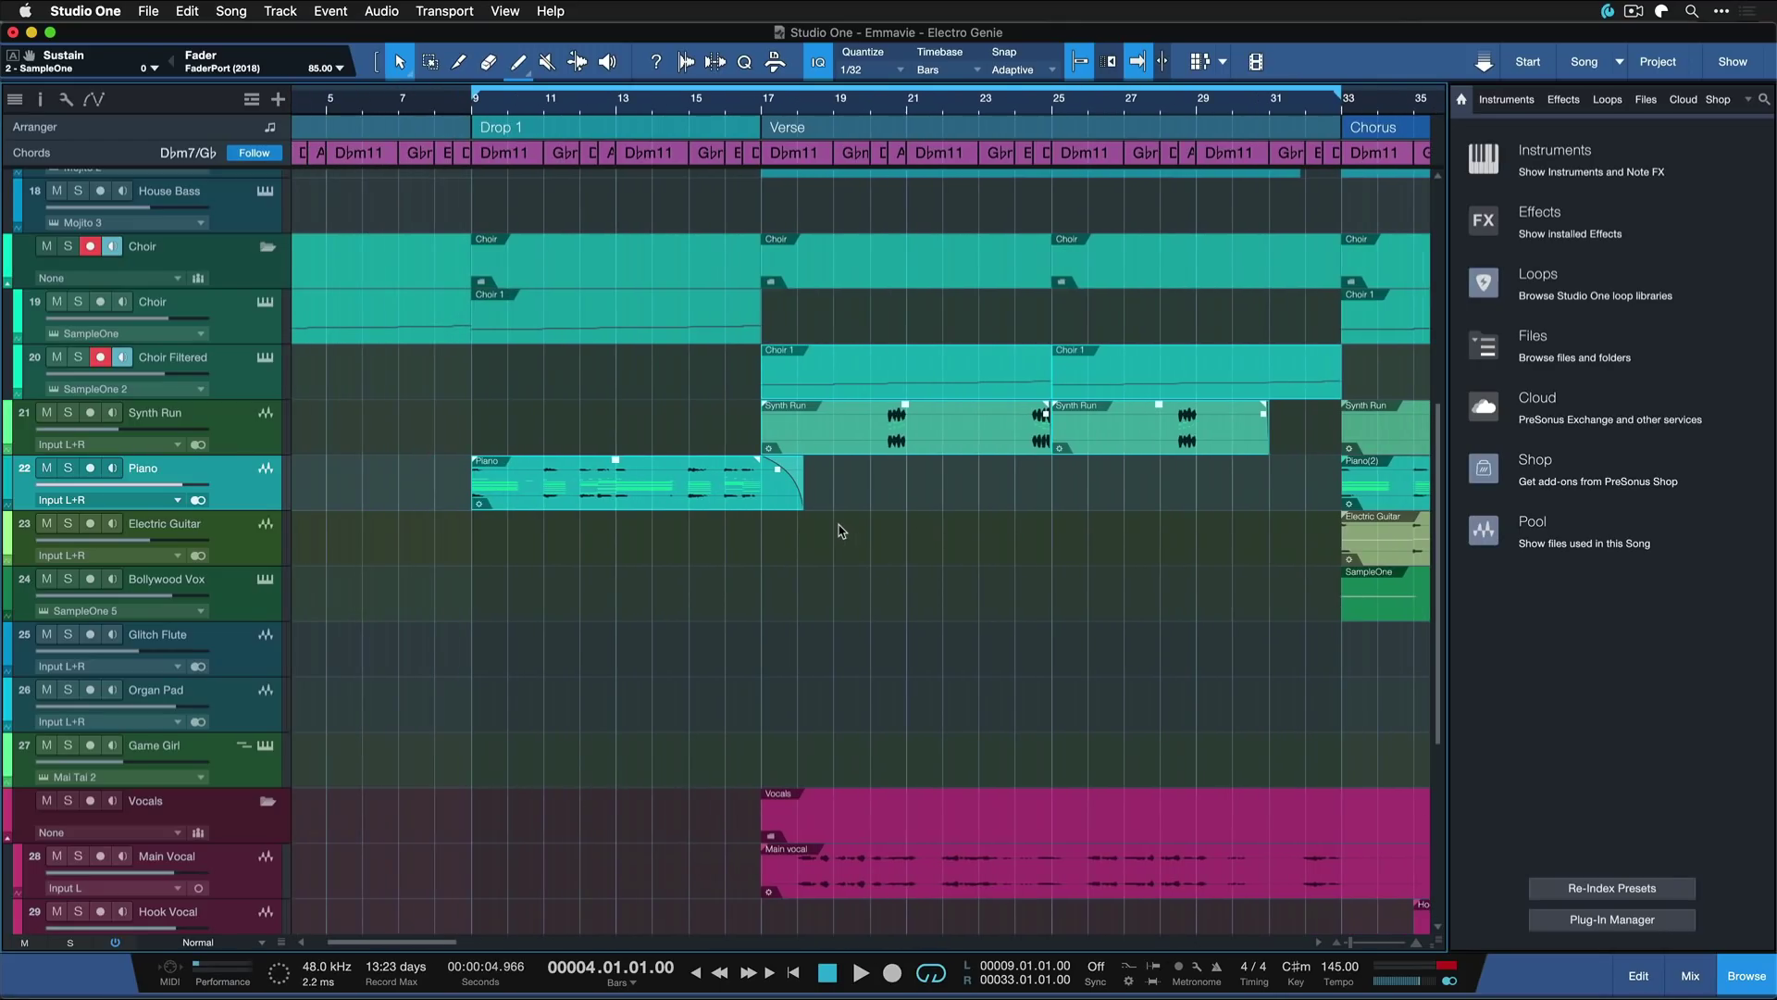
right_click(784, 979)
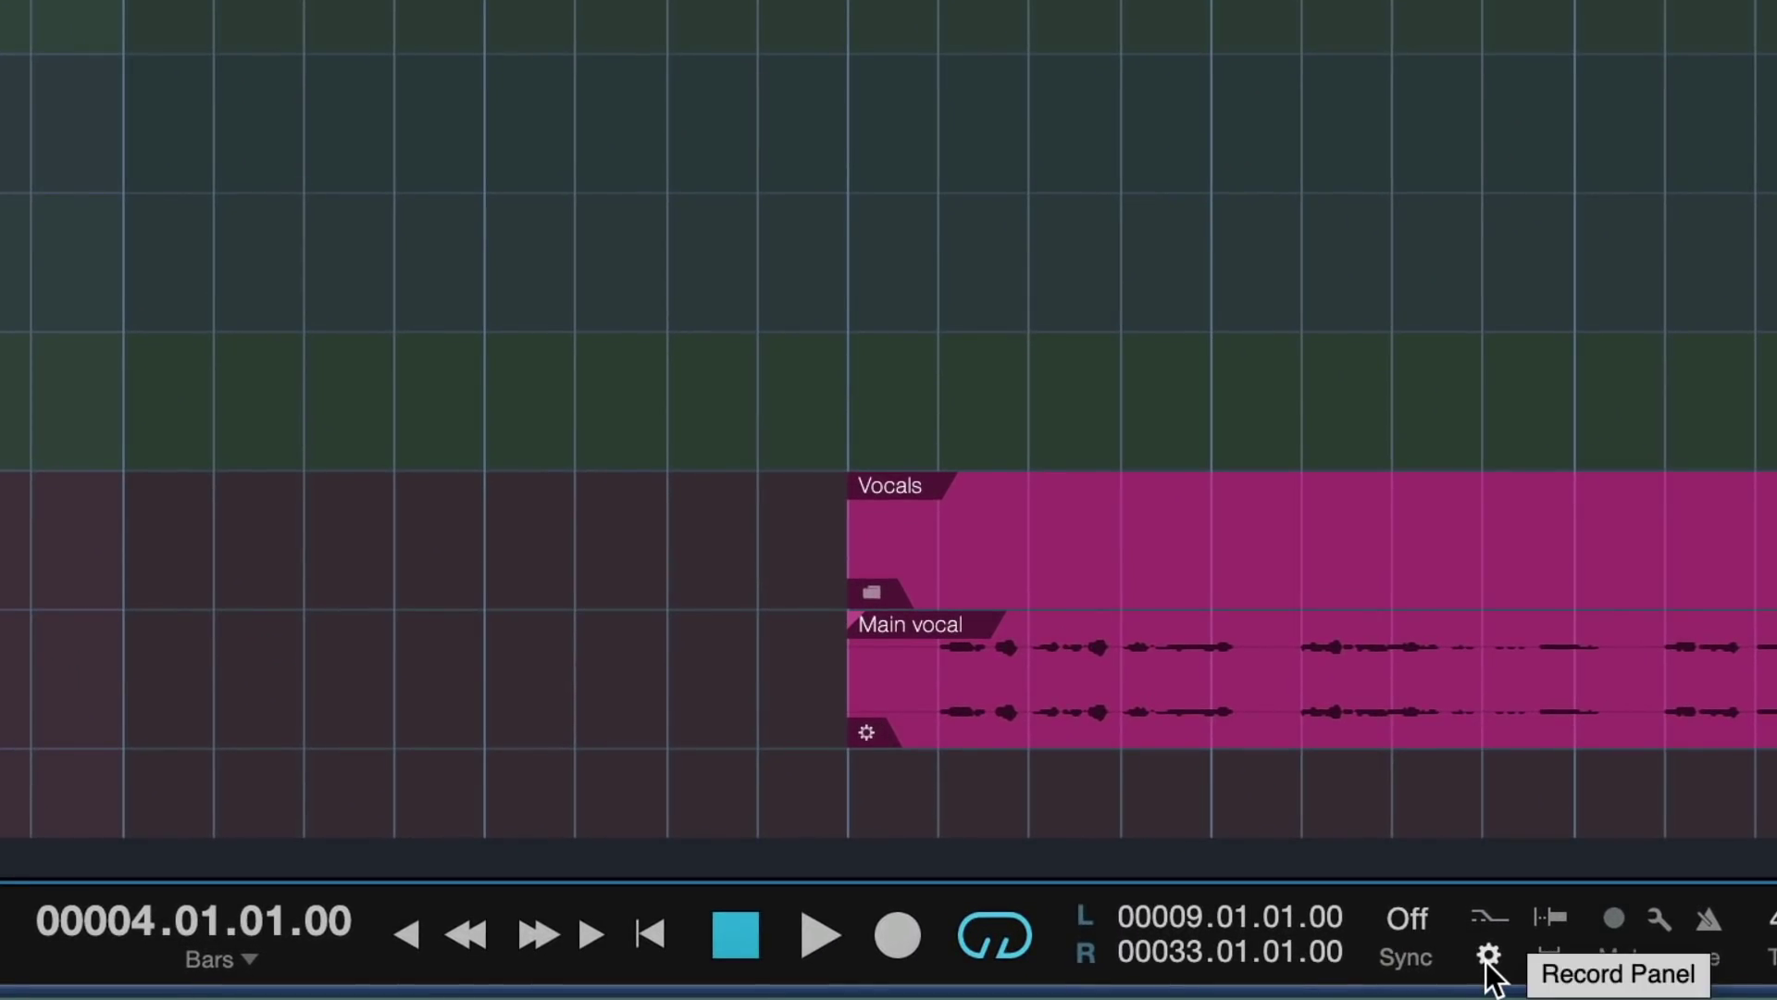
Step: Switch recording to Replace mode, open the Choir part in the editor, and record a take
click(1489, 955)
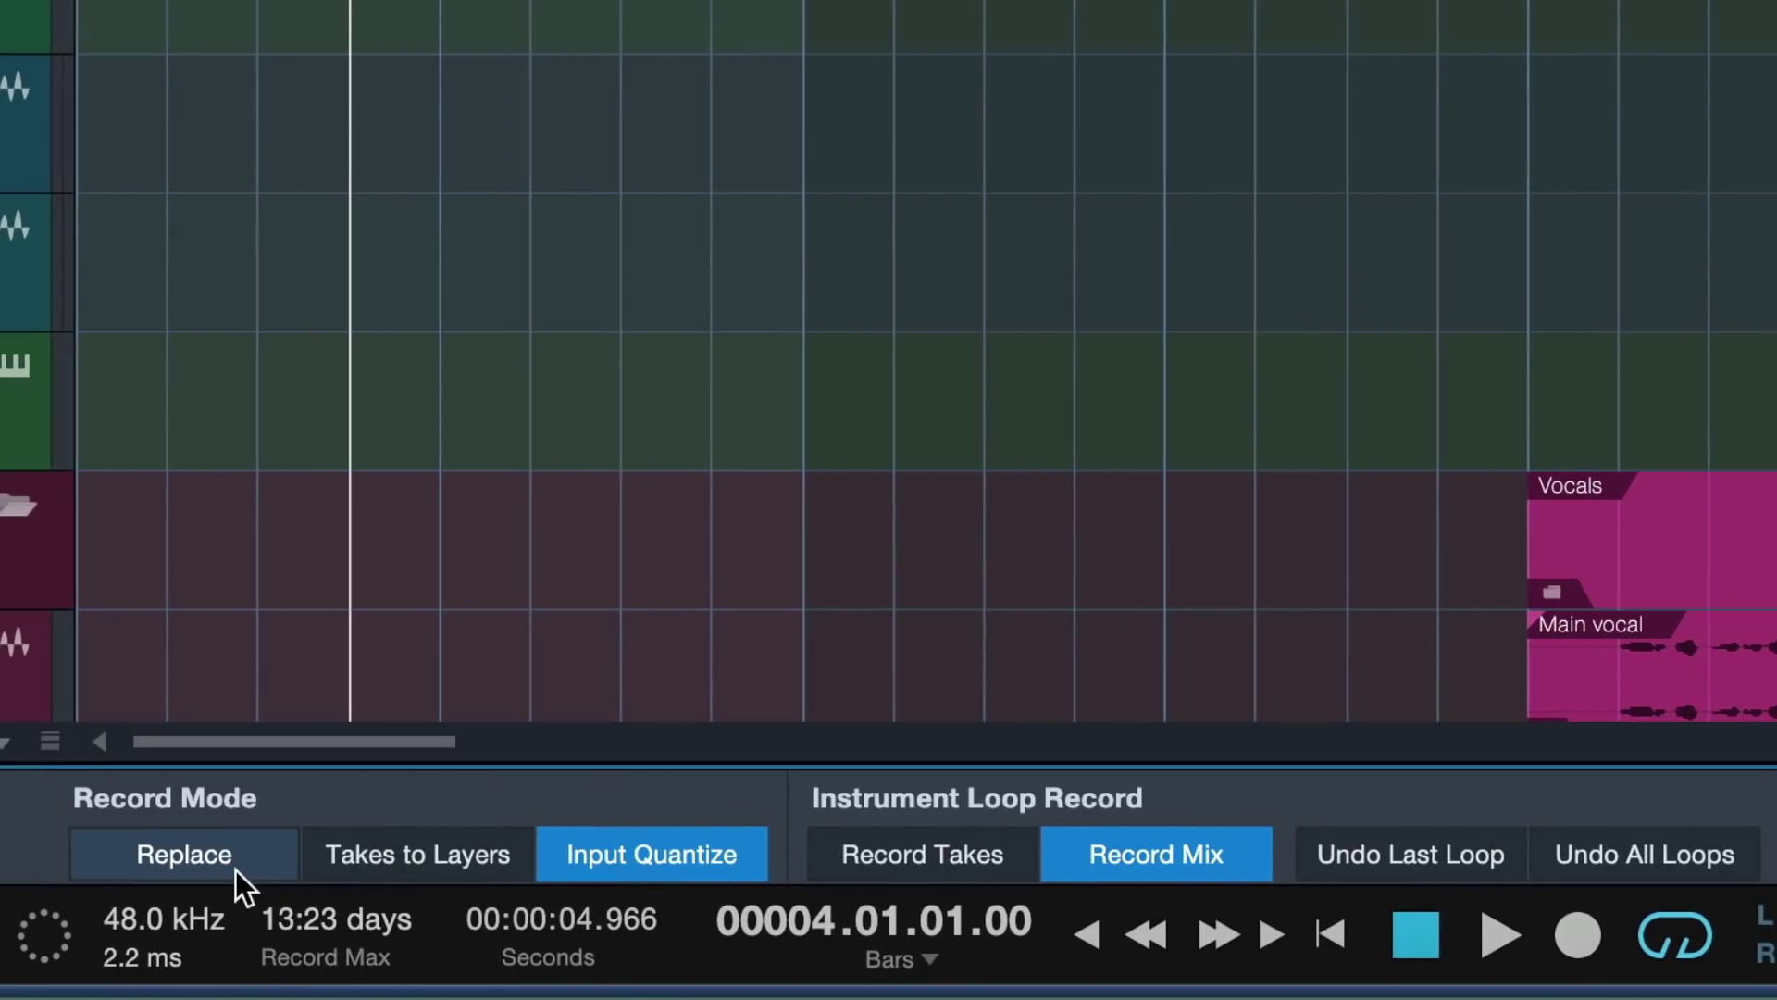
click(165, 861)
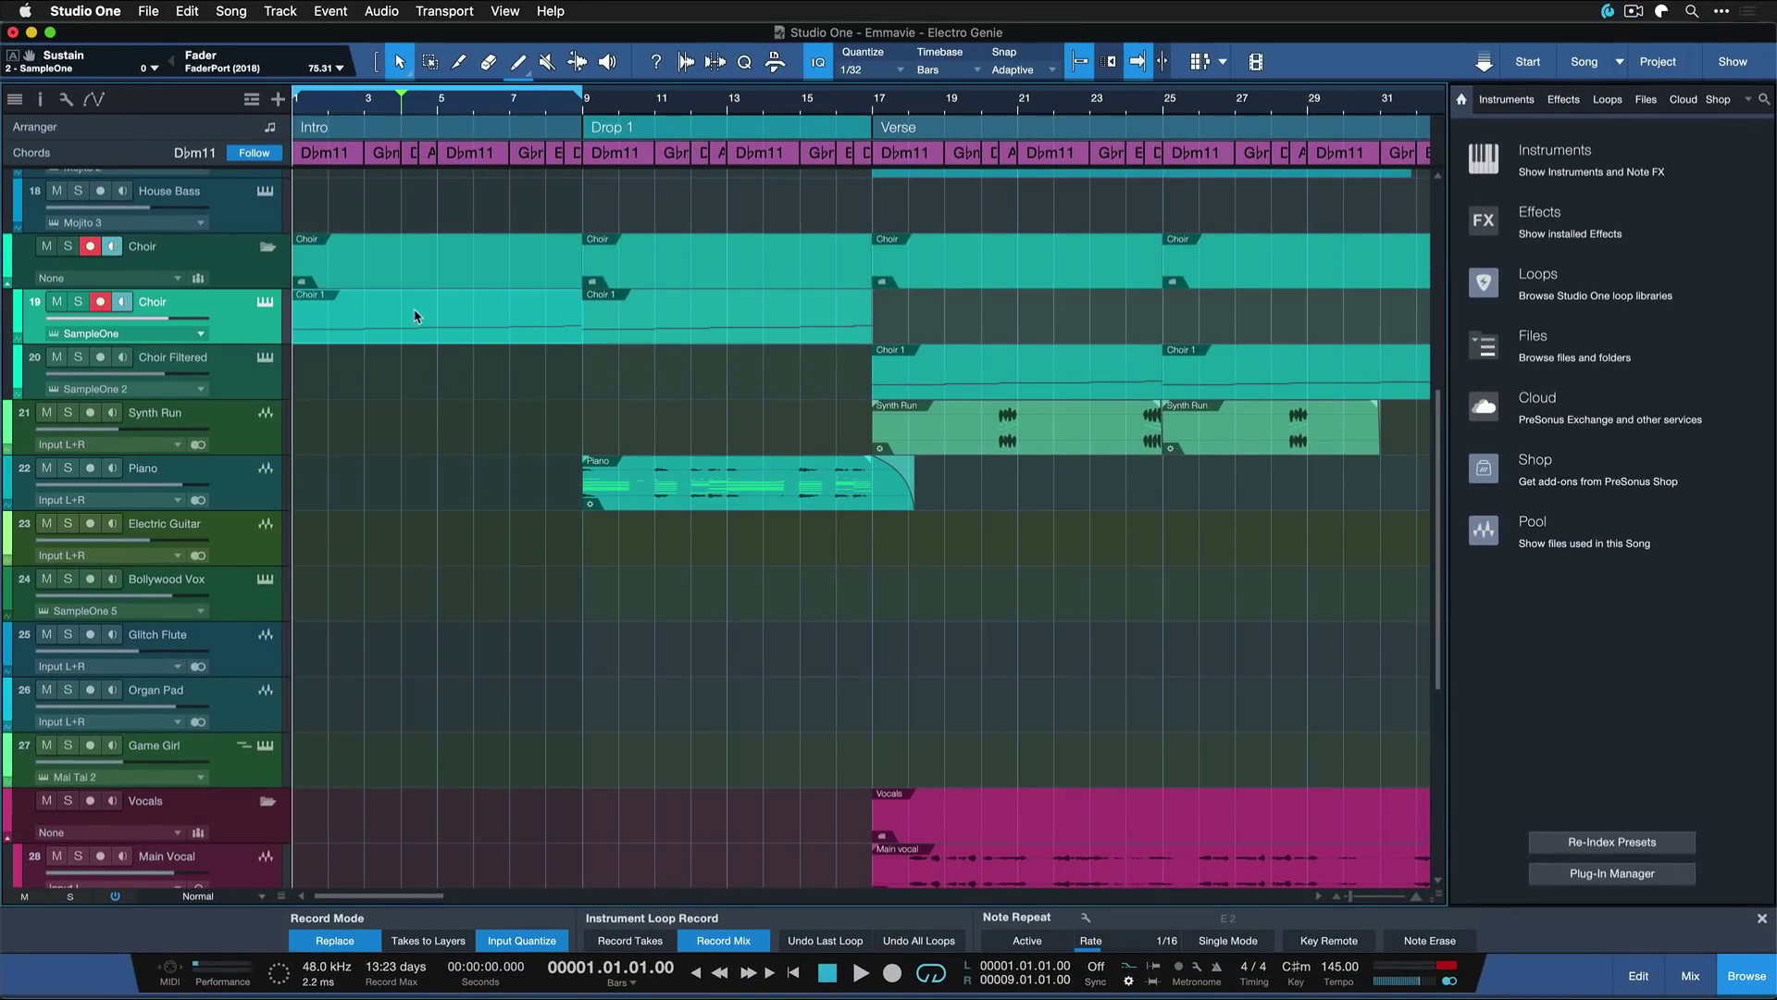
double_click(378, 307)
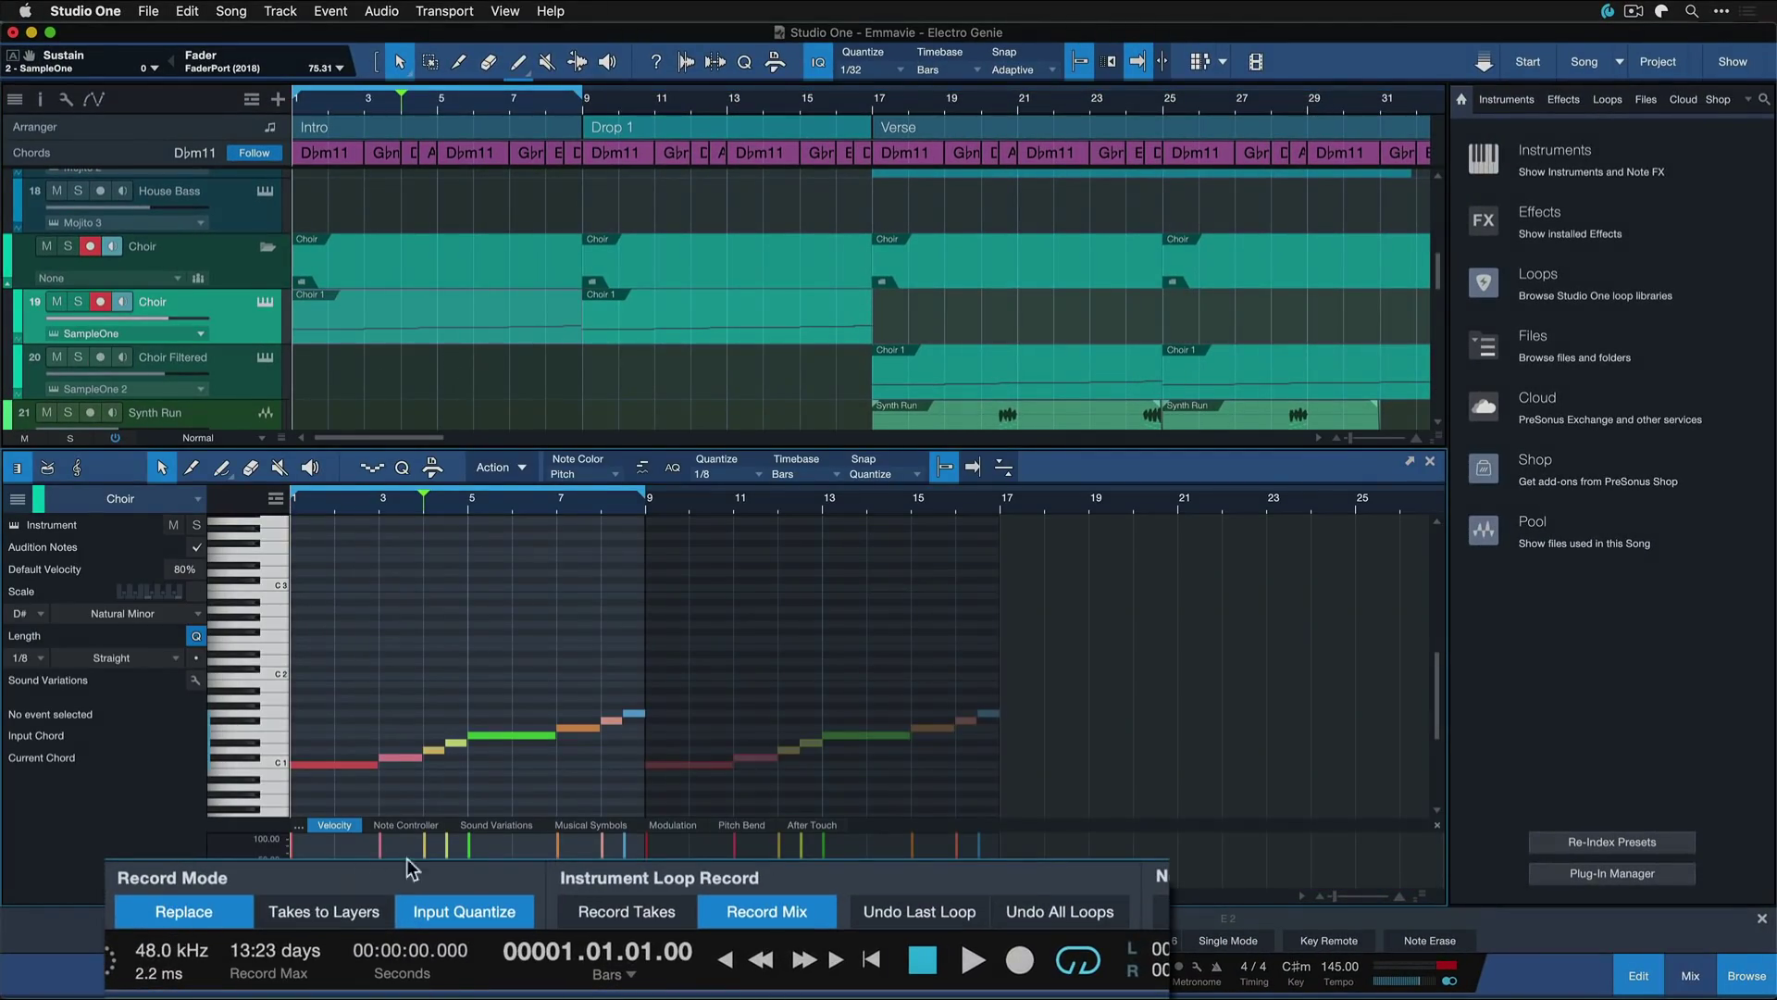
click(1020, 960)
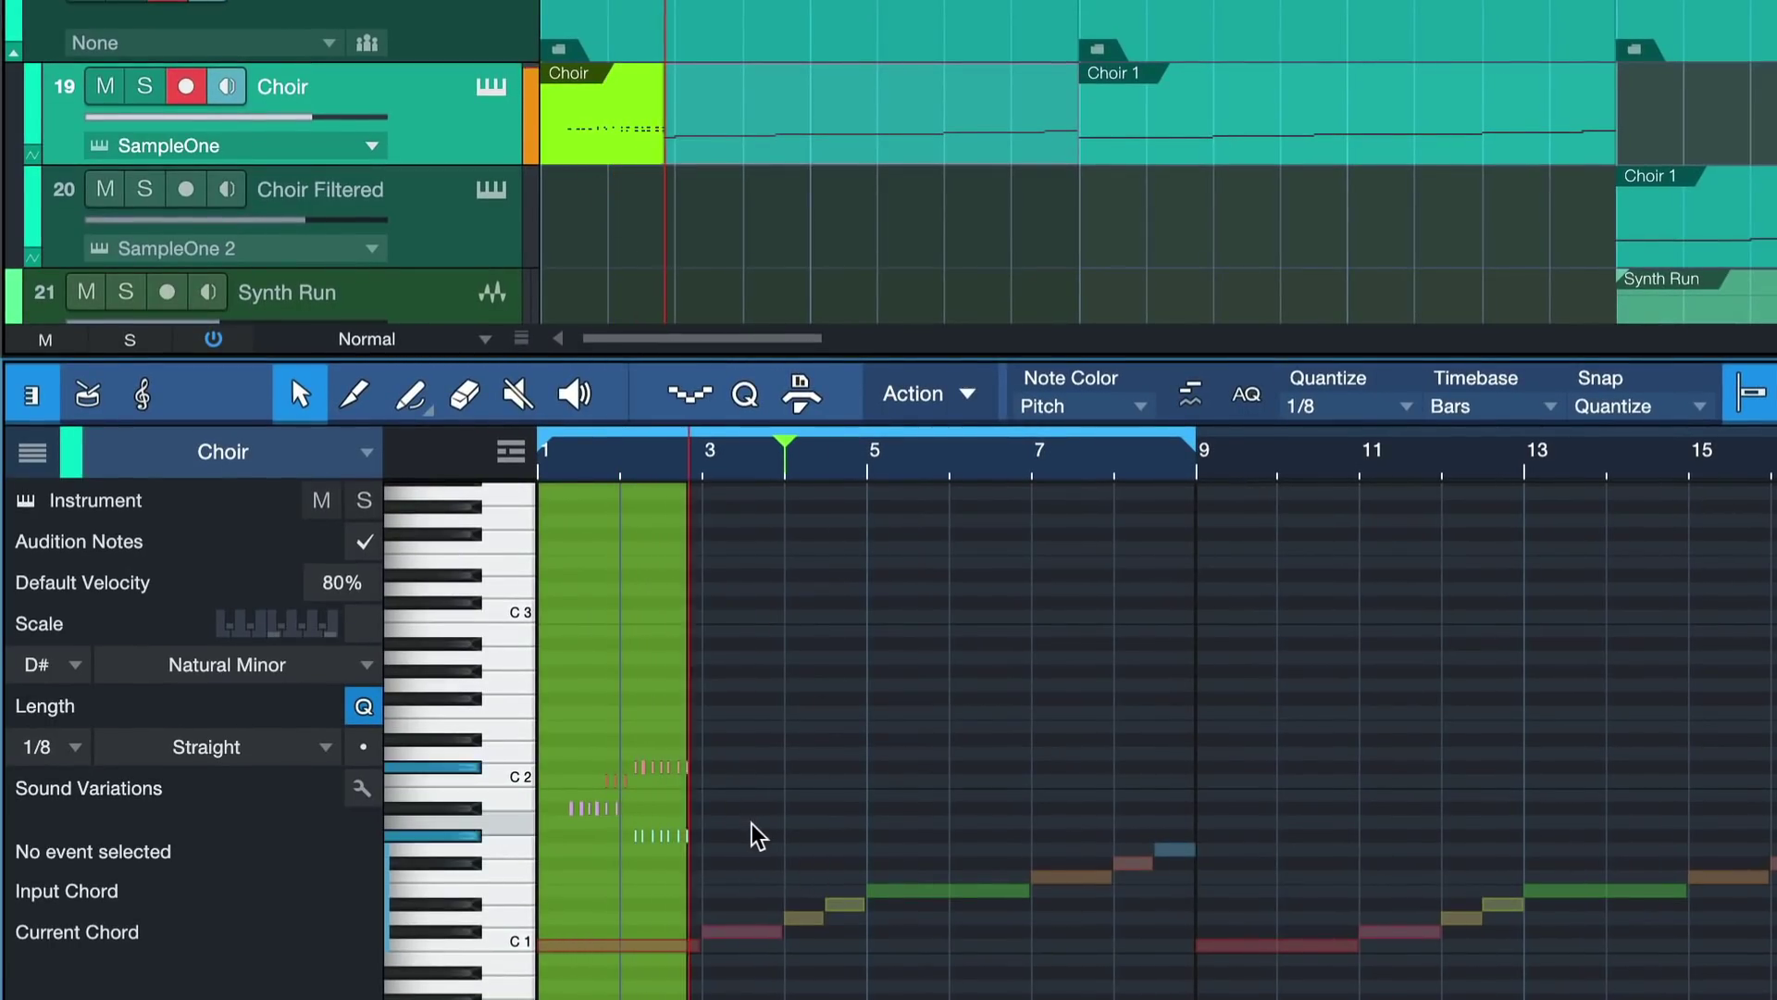
key(space)
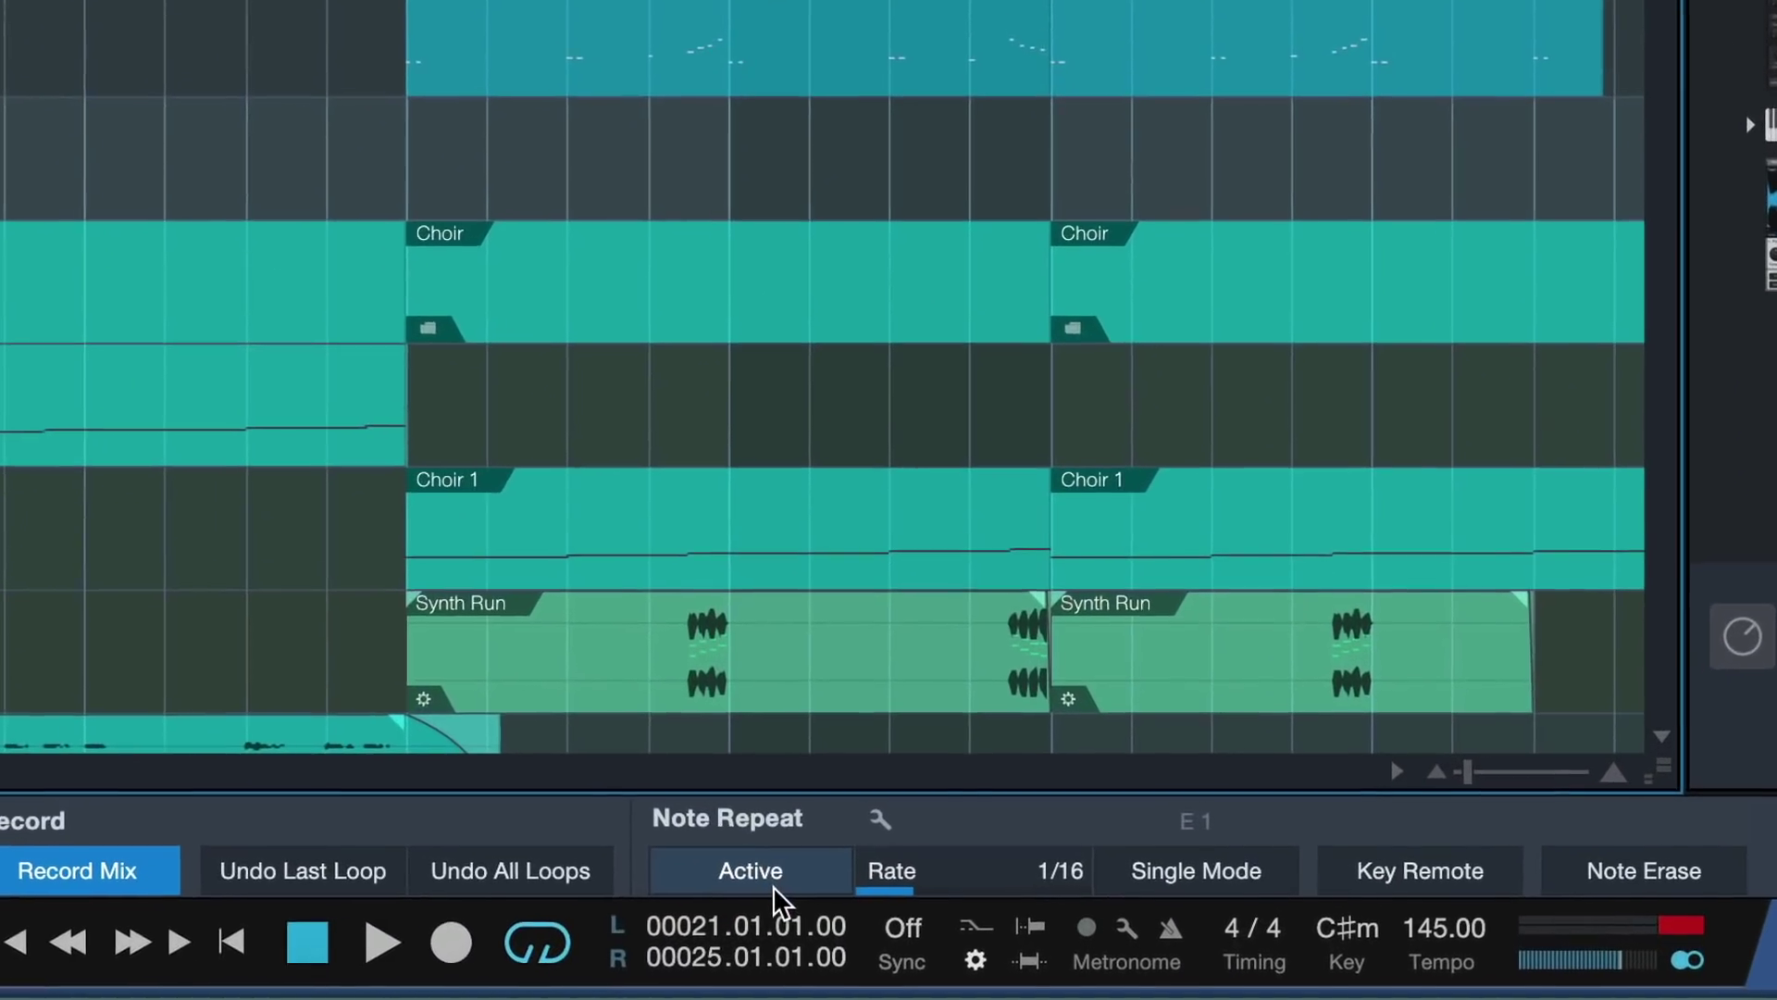
Step: Set song quantize to 1/16 and turn Note Repeat on at a 1/8 triplet rate
click(710, 875)
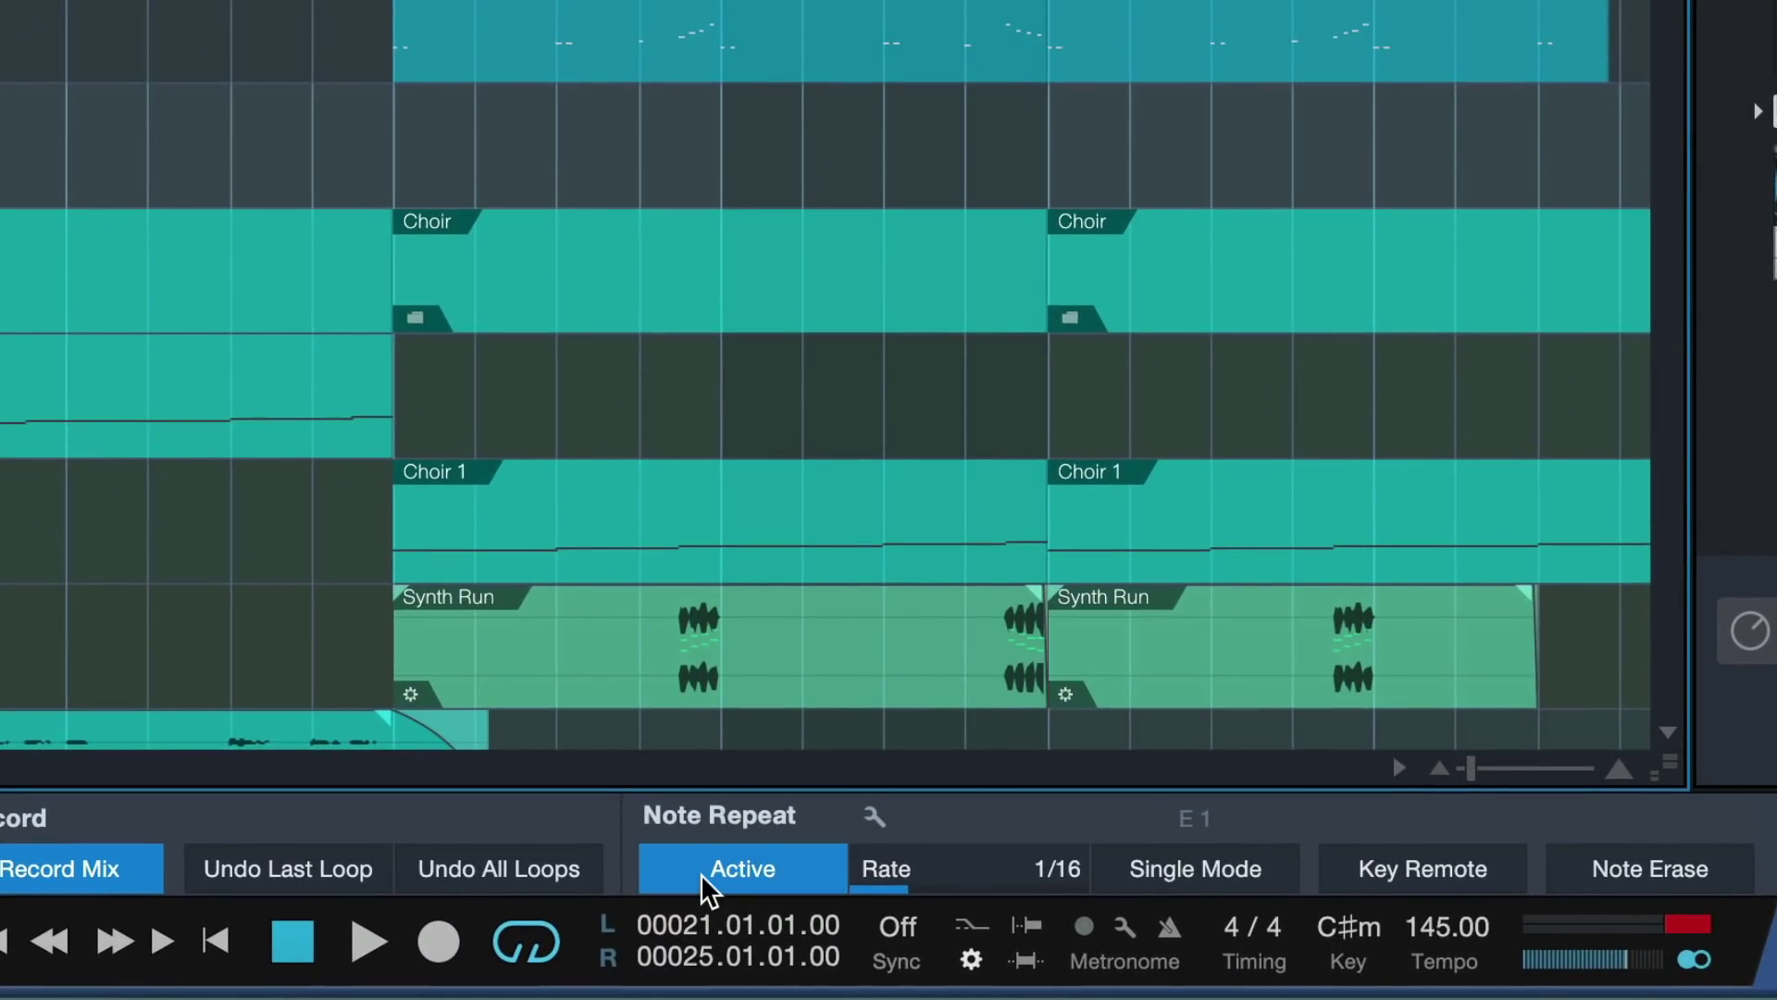
click(780, 861)
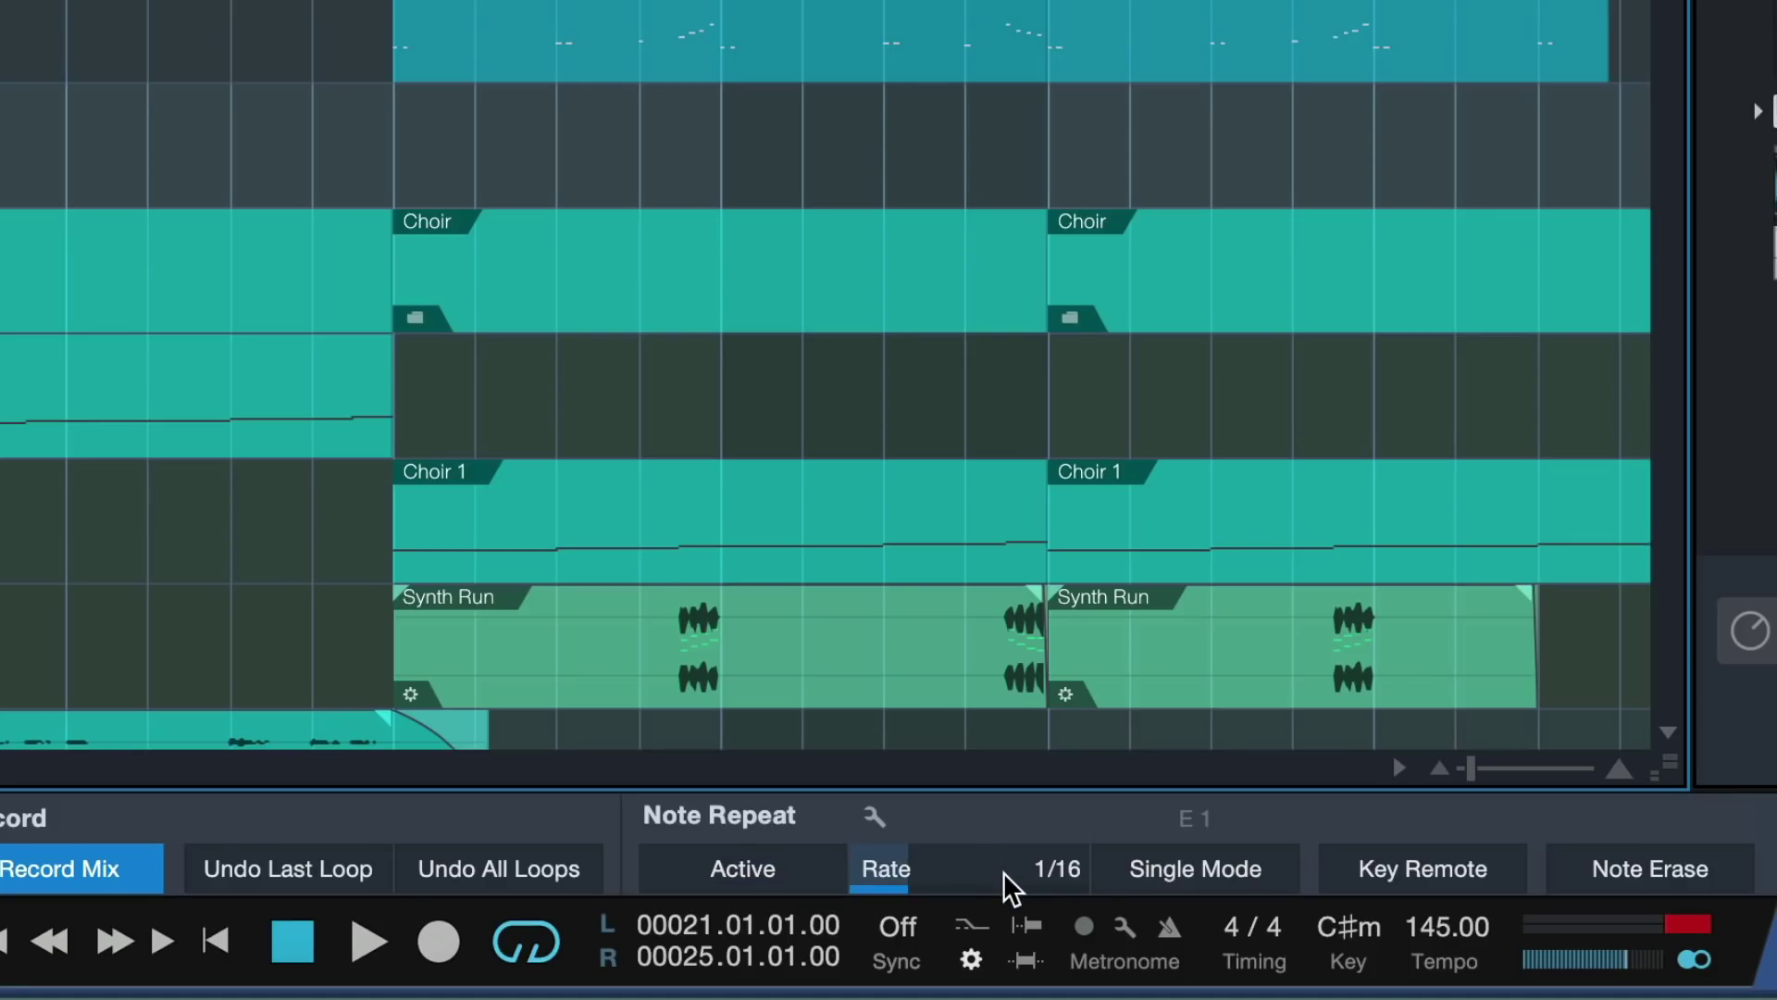
drag(965, 880, 1218, 905)
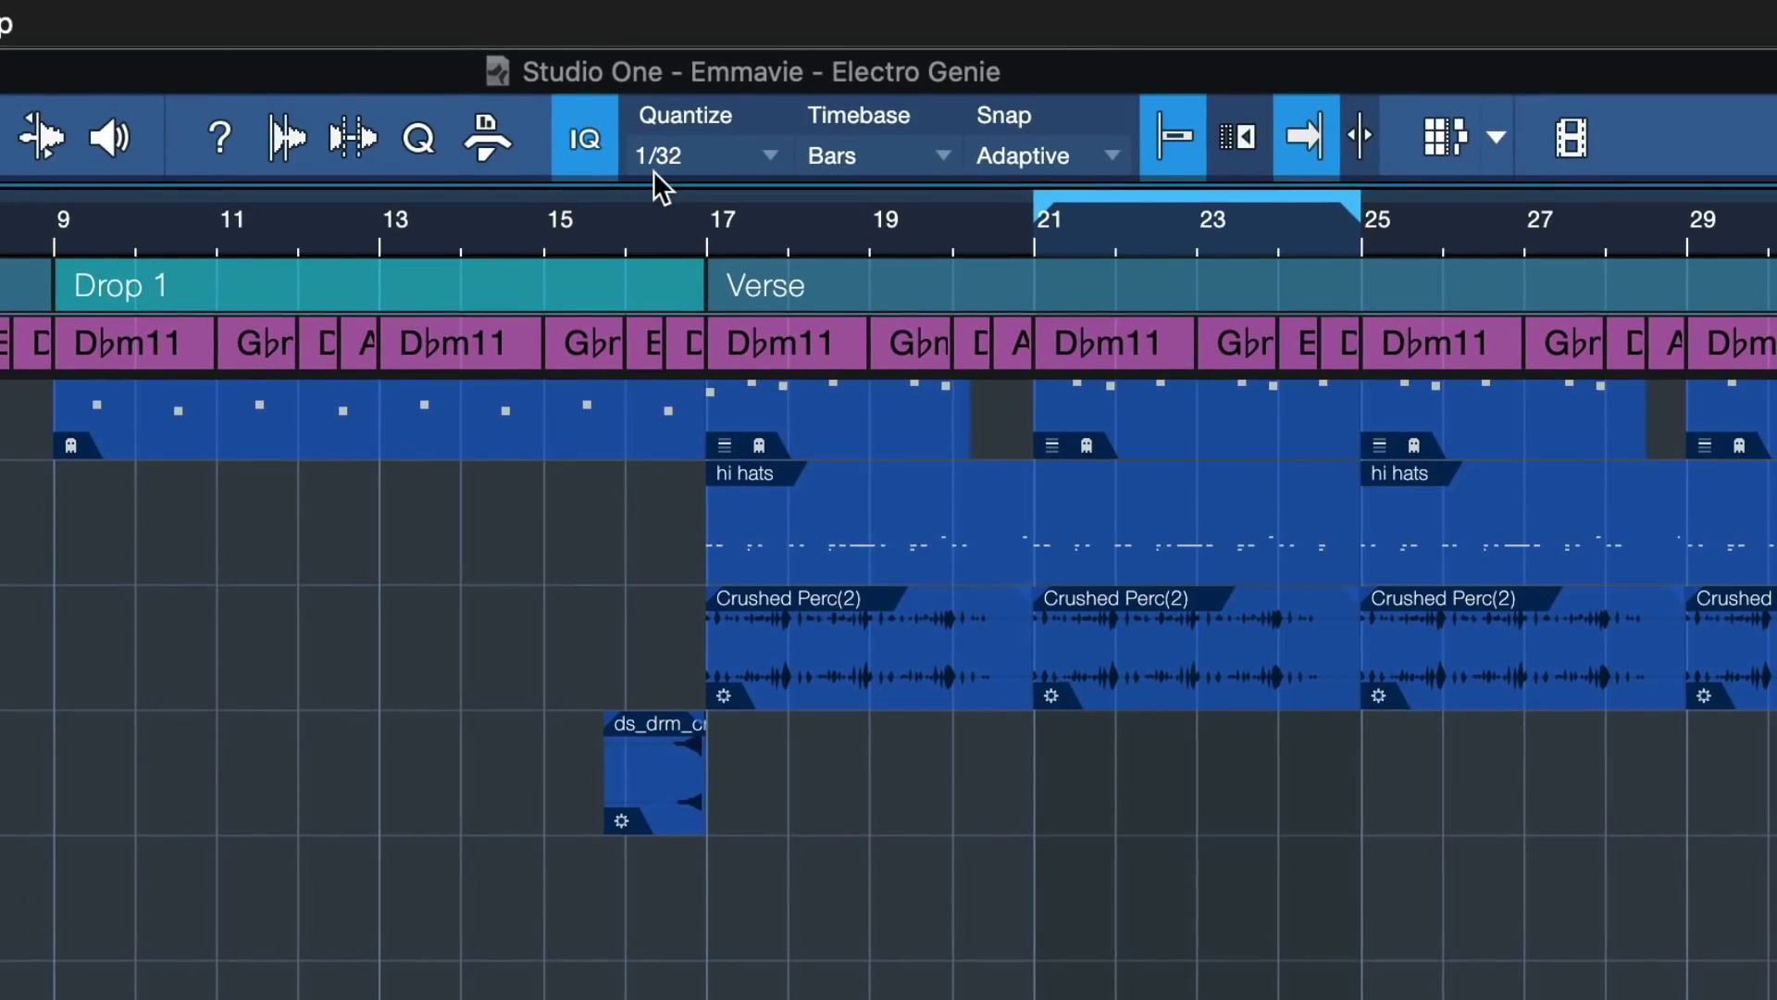
click(653, 170)
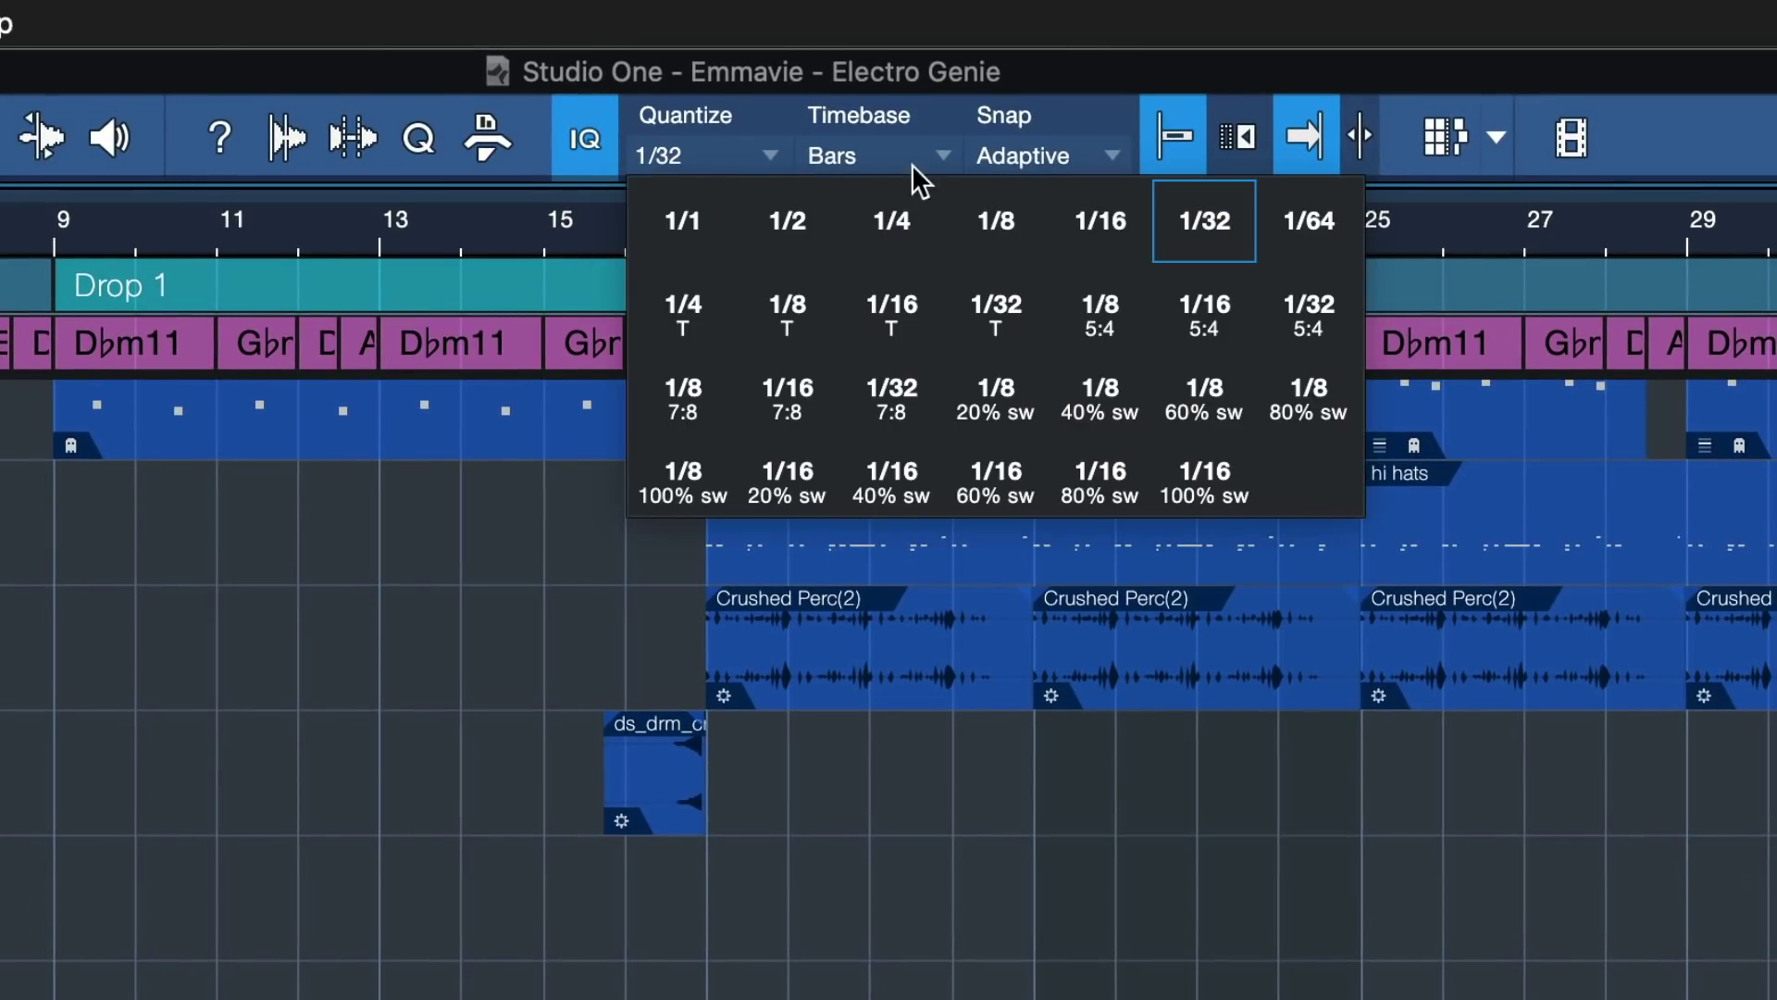
click(1119, 198)
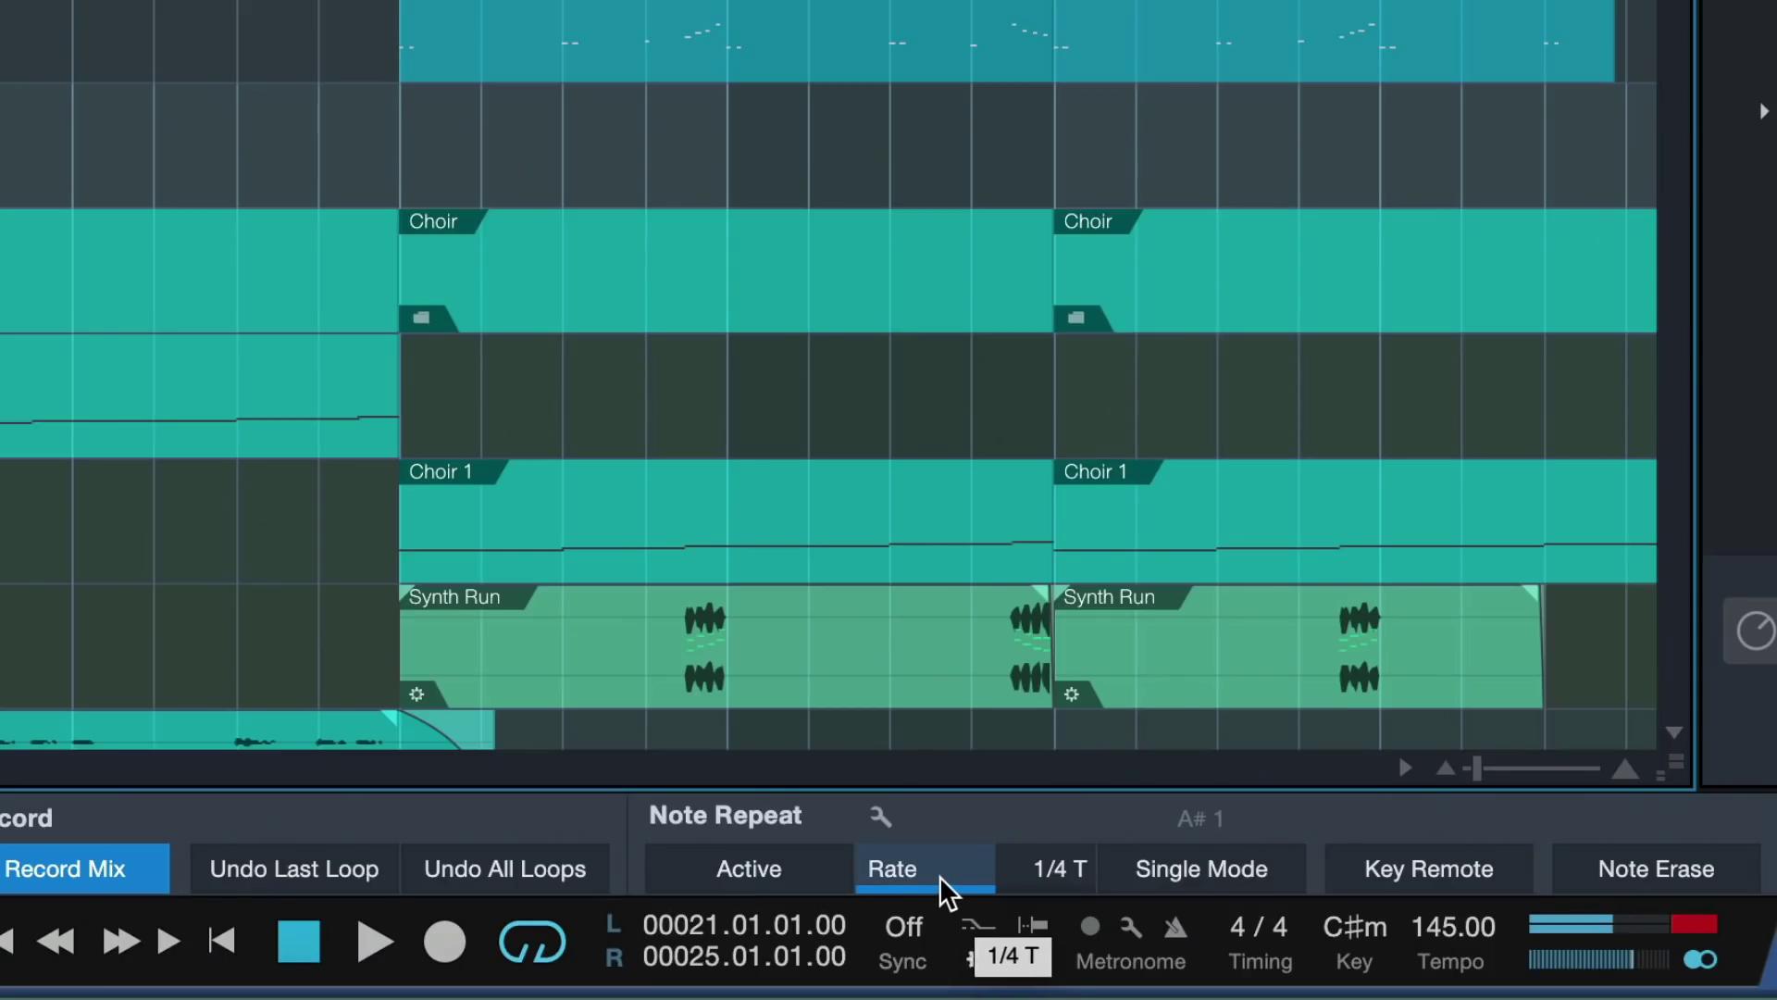
click(944, 887)
click(732, 887)
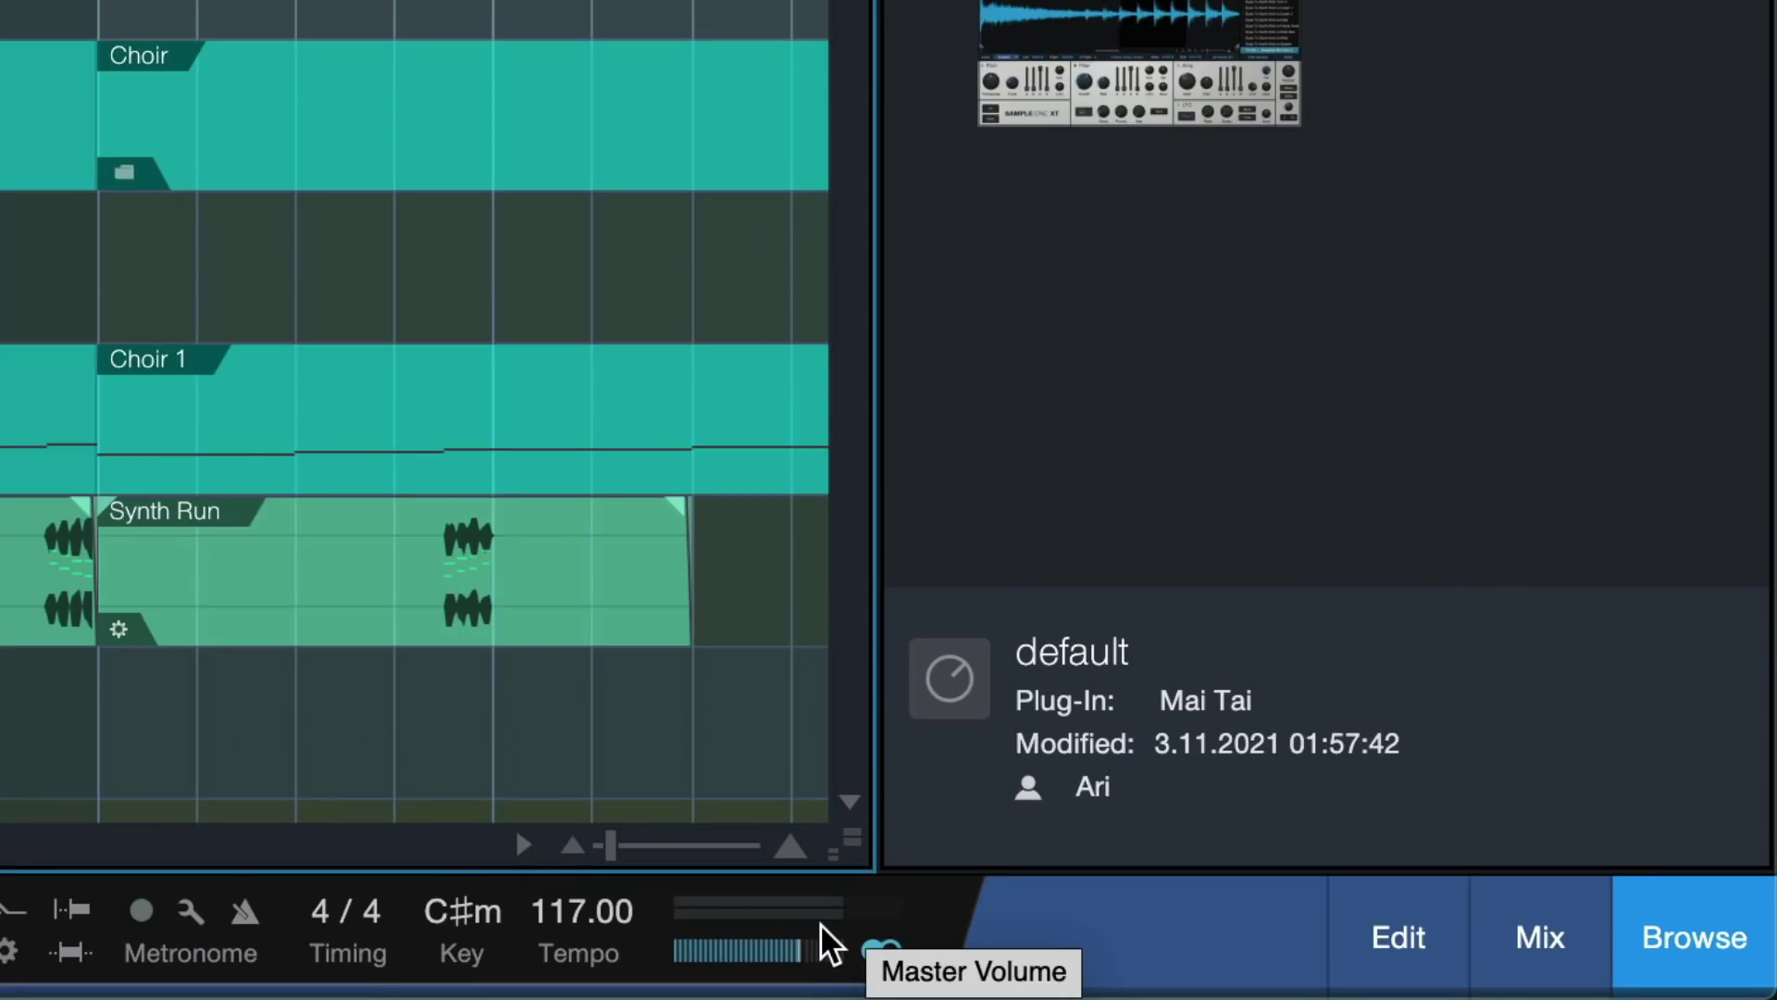
Step: Play the song in the mixer, lower master volume to about -11, restore +0.4, and return to stereo
key(space)
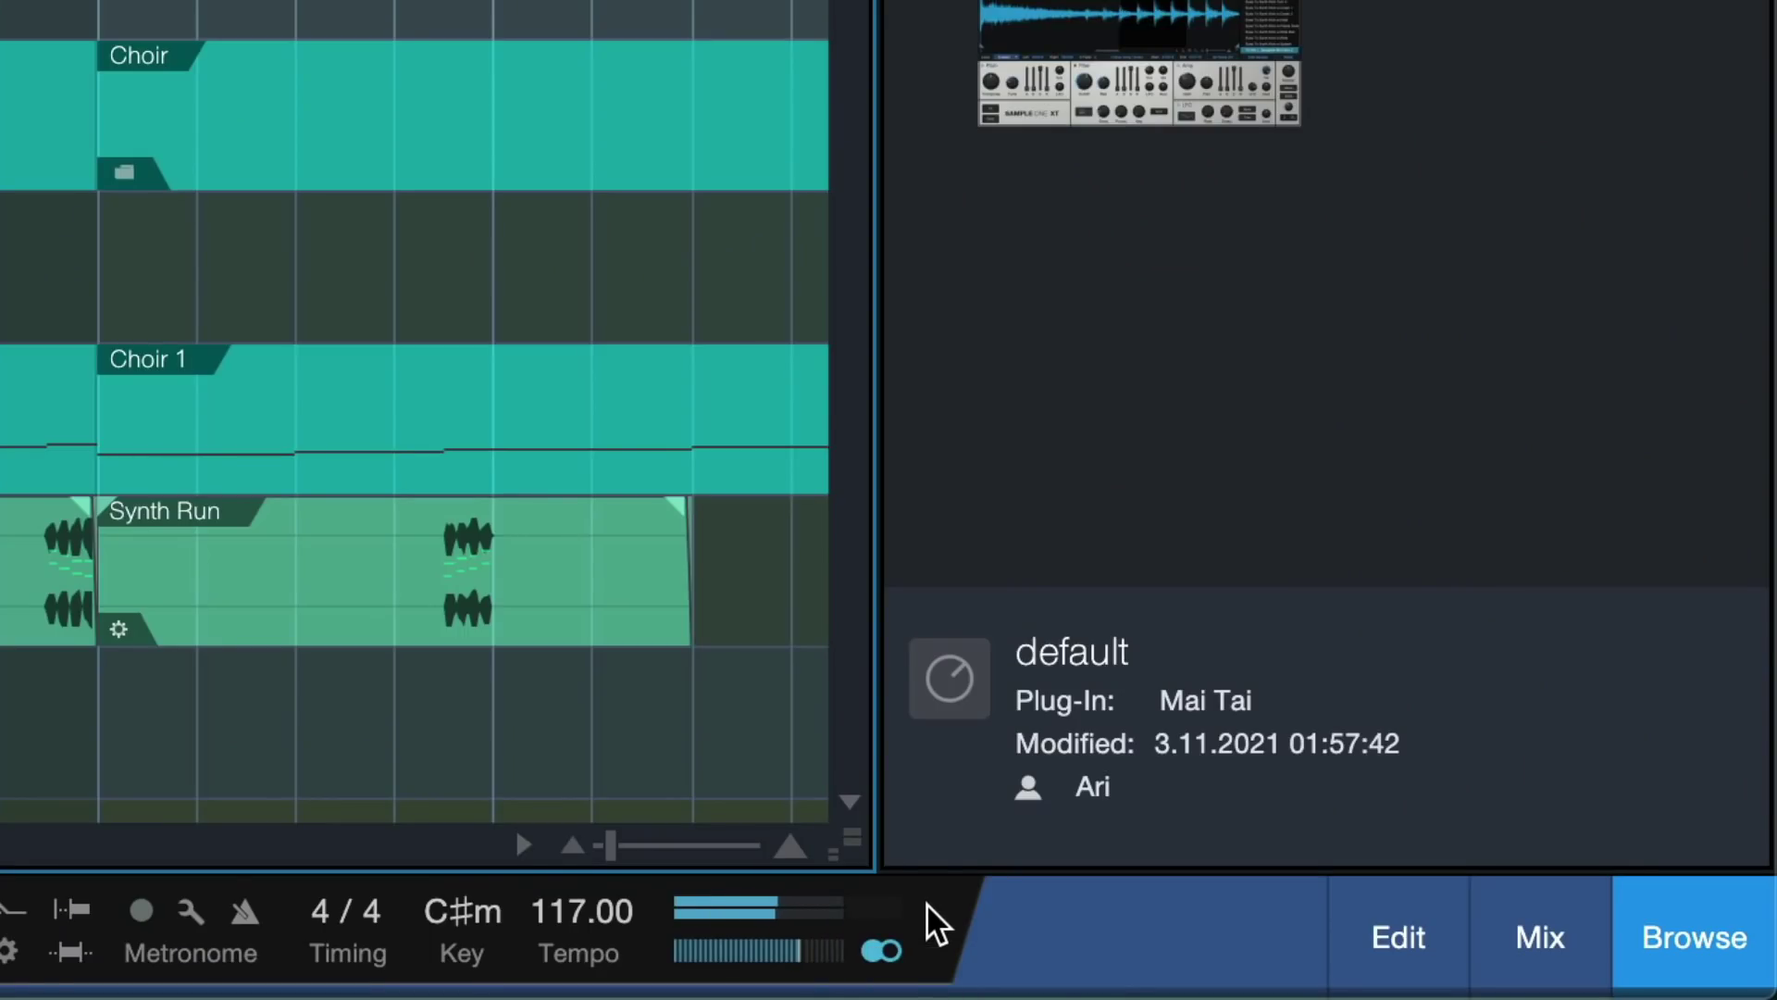
click(1531, 967)
drag(817, 948, 885, 947)
click(885, 950)
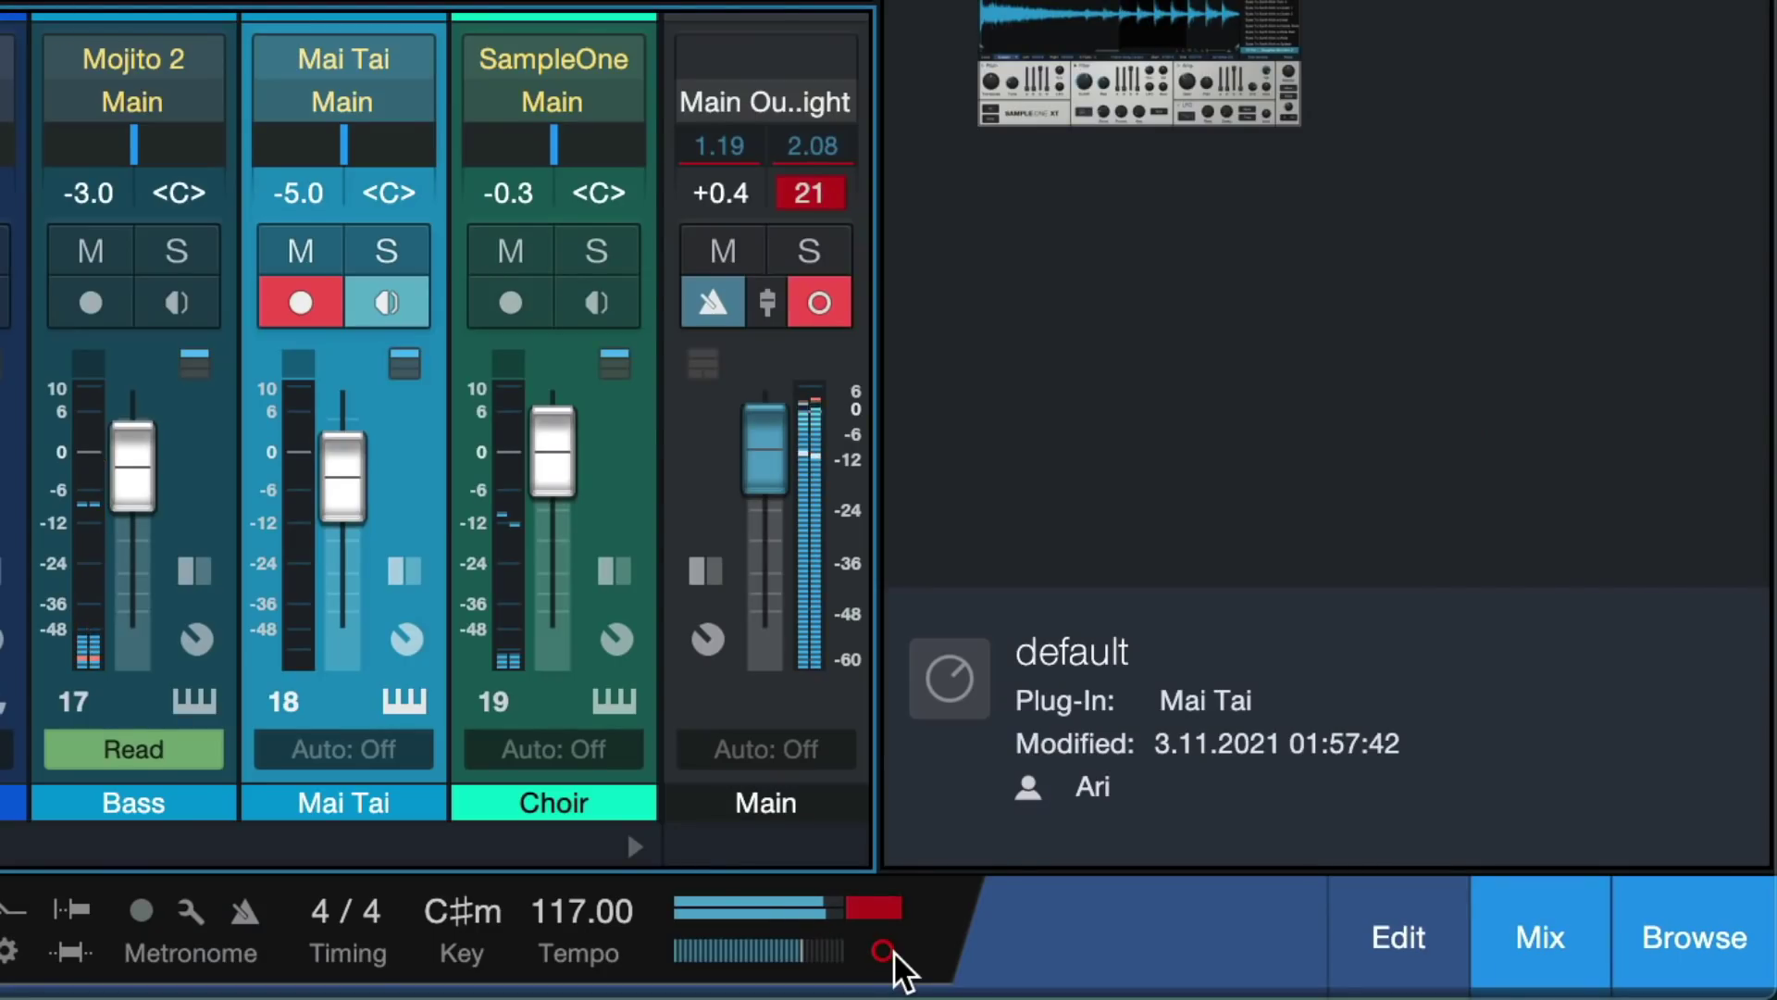
click(892, 952)
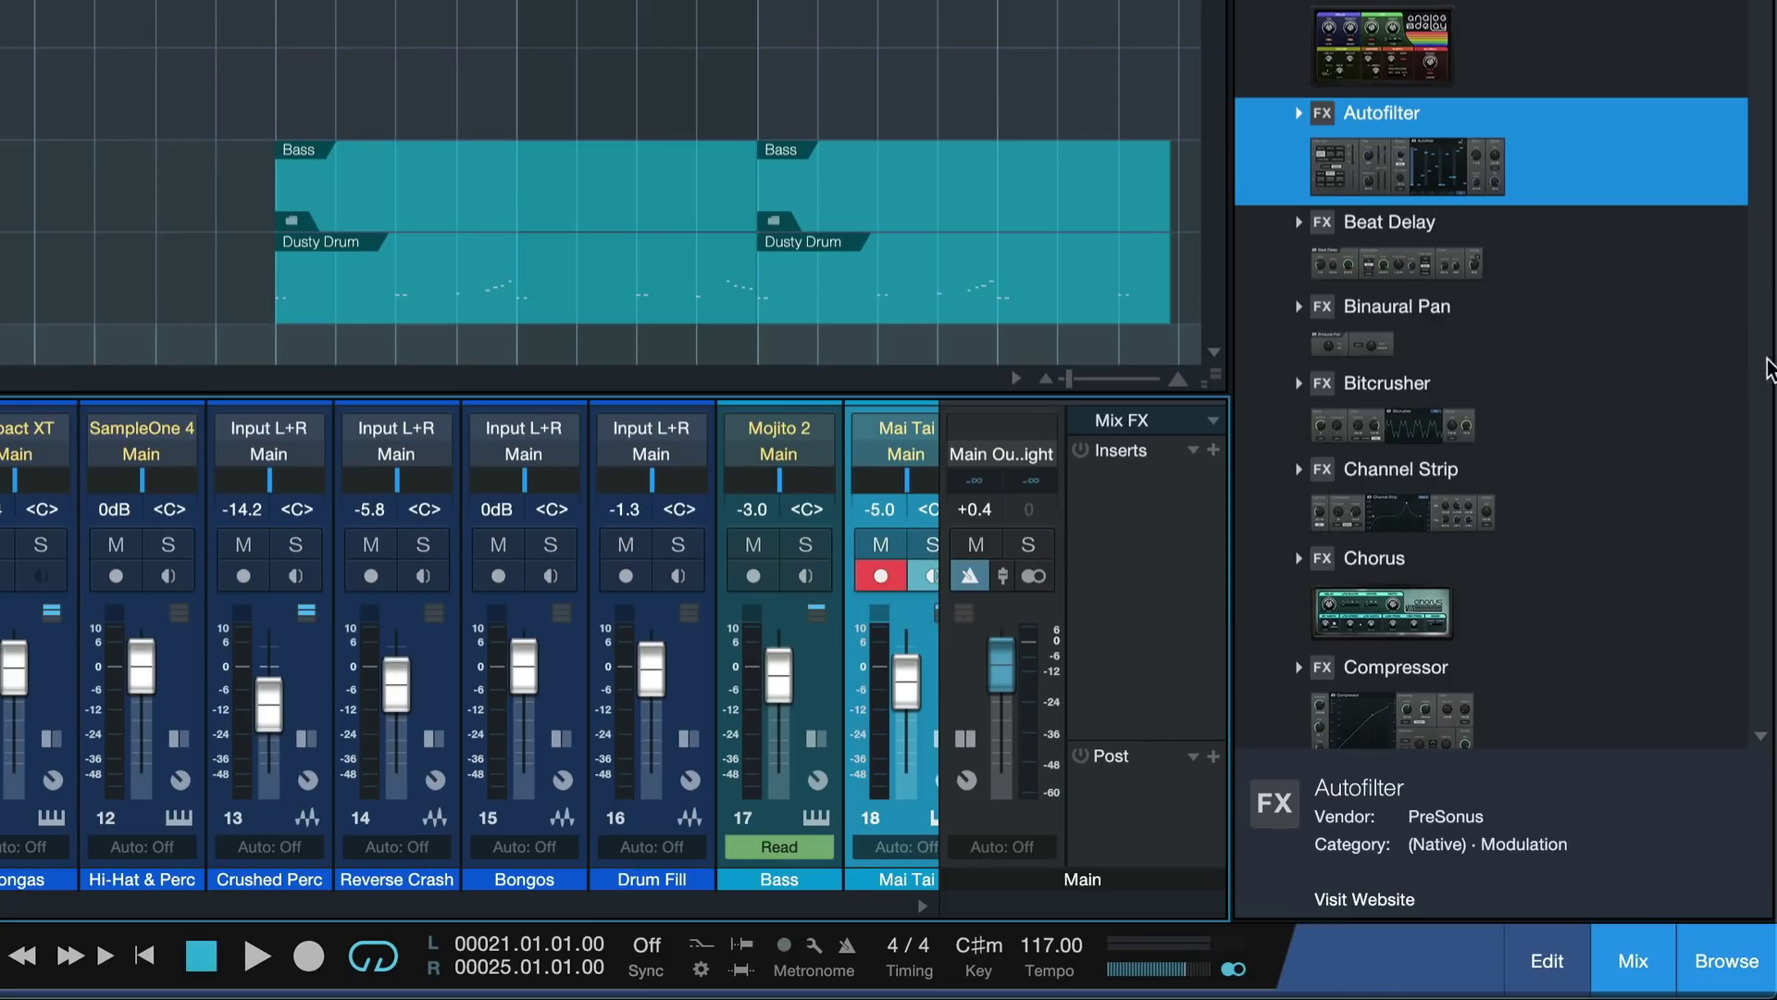
Step: Drop the Limiter onto the Master Volume slider, inserting Limiter² on the Main output, and show it in the mixer
scroll(1666, 371, down, 10)
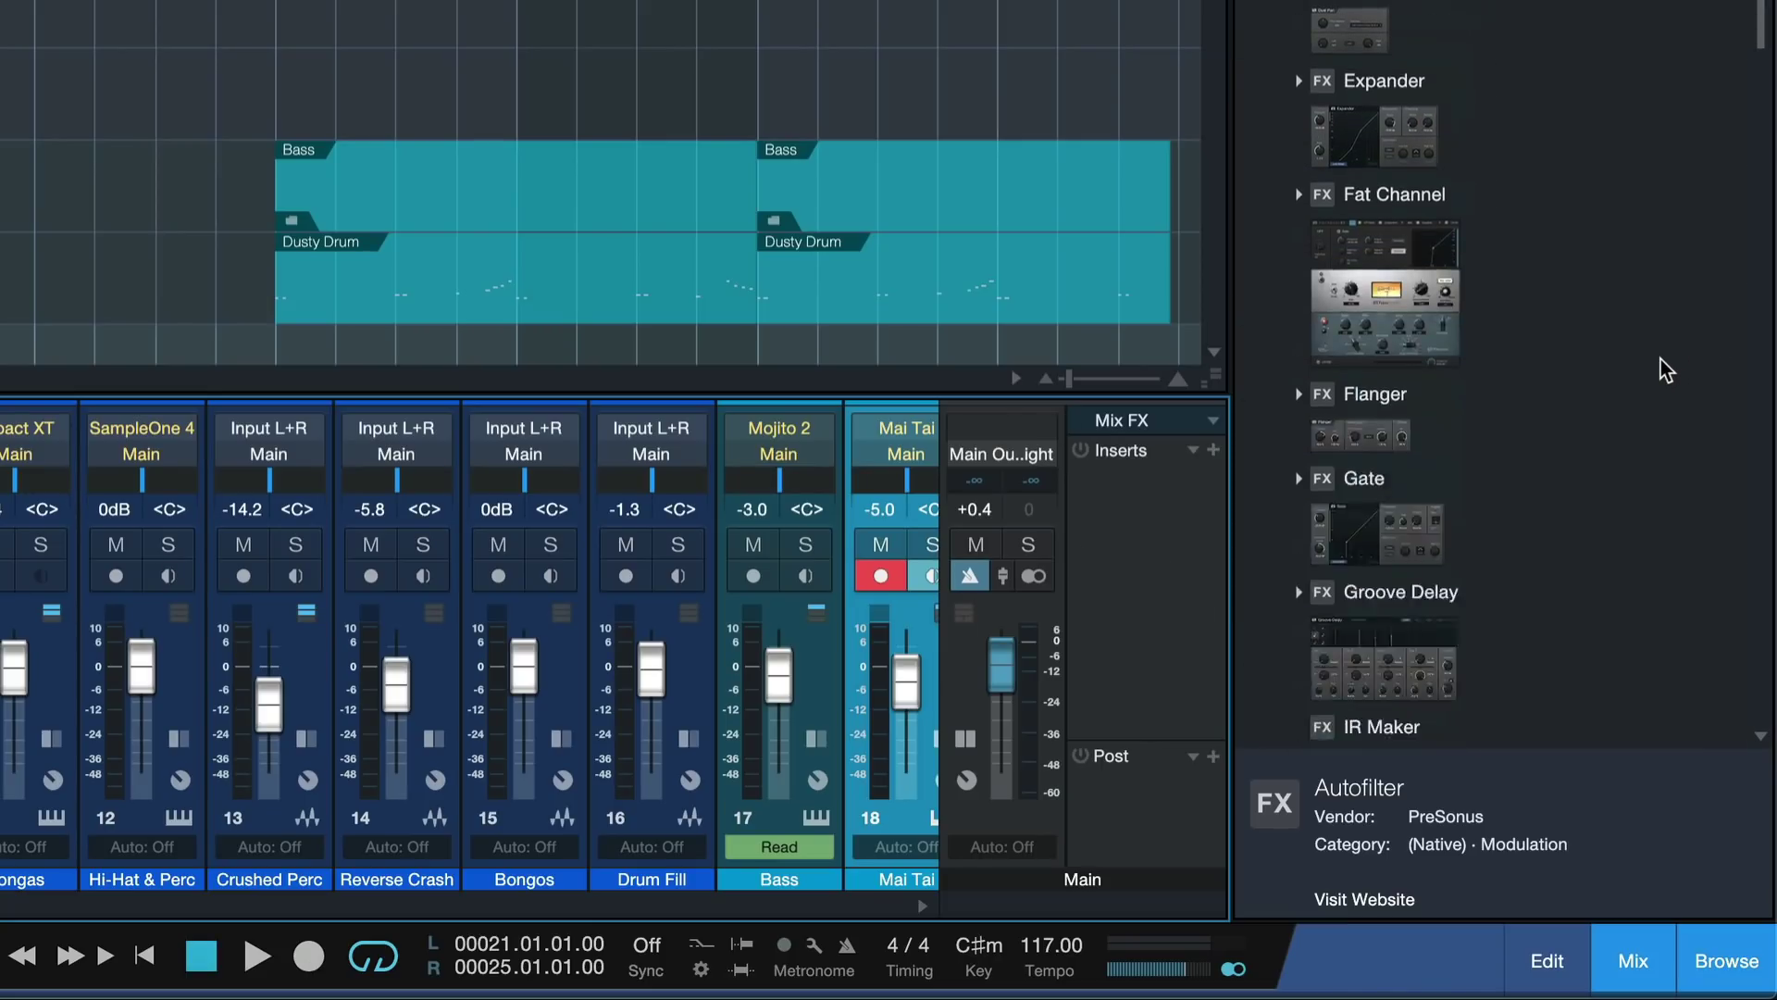
click(1632, 961)
click(1455, 480)
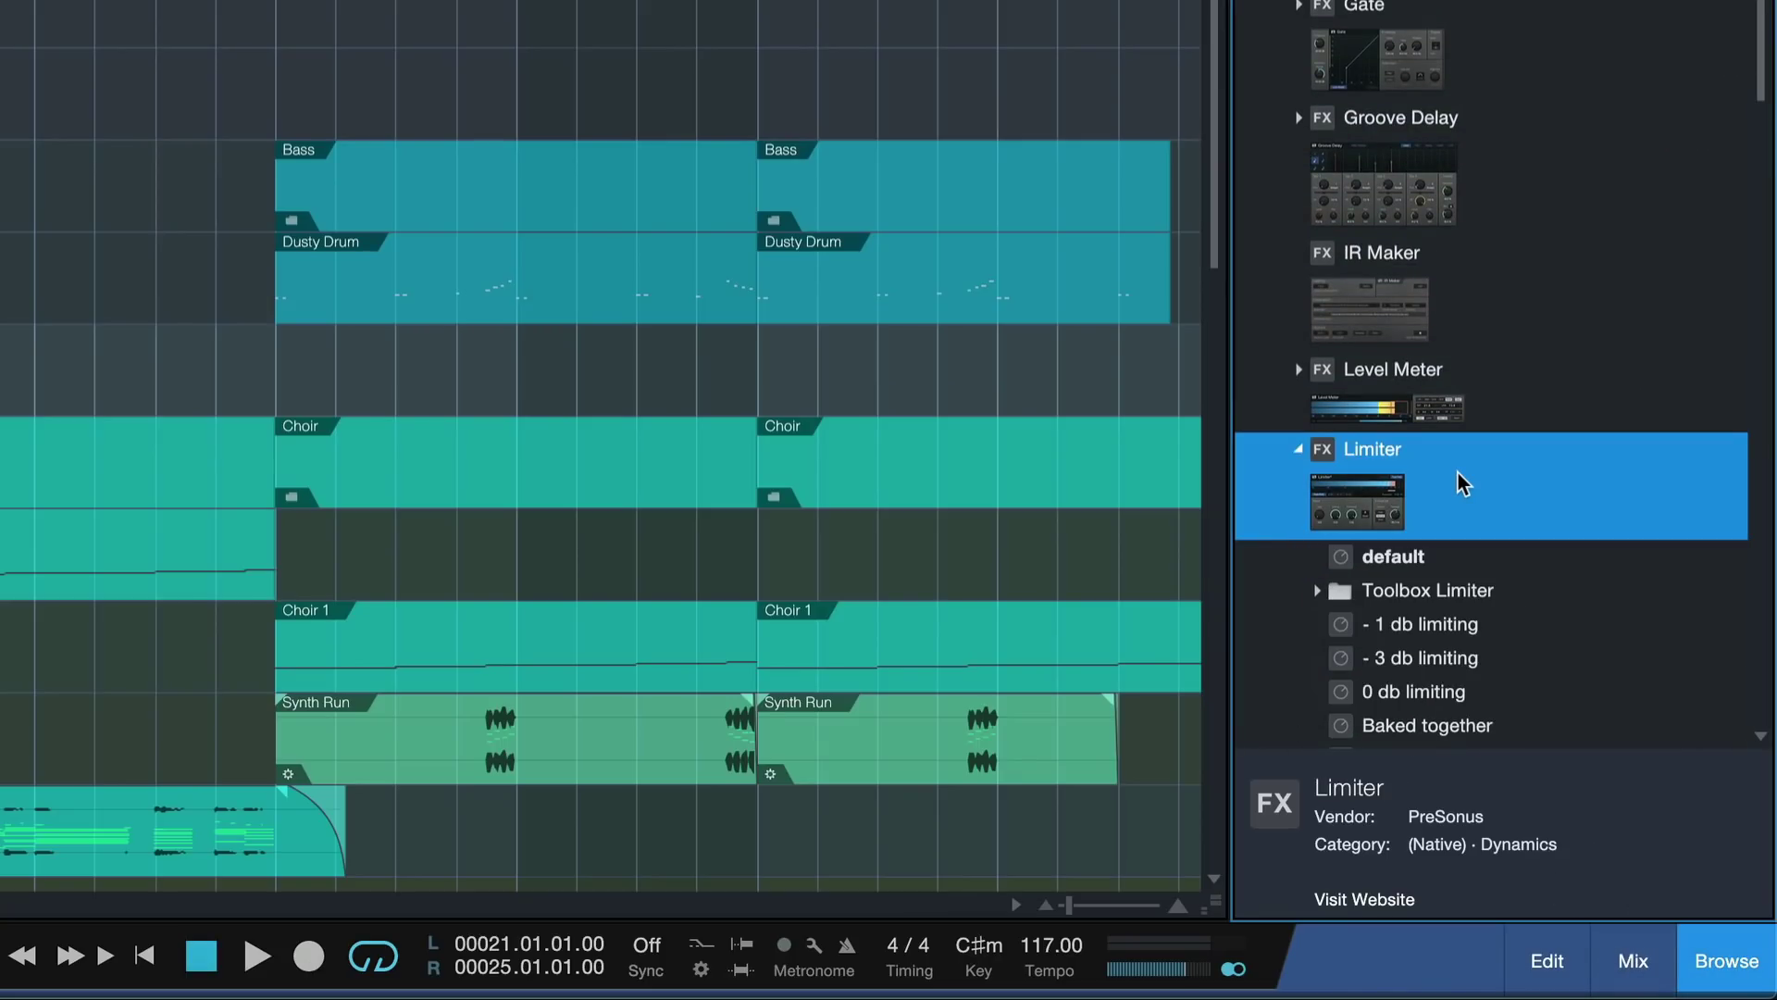
click(1402, 481)
drag(1403, 481, 1131, 963)
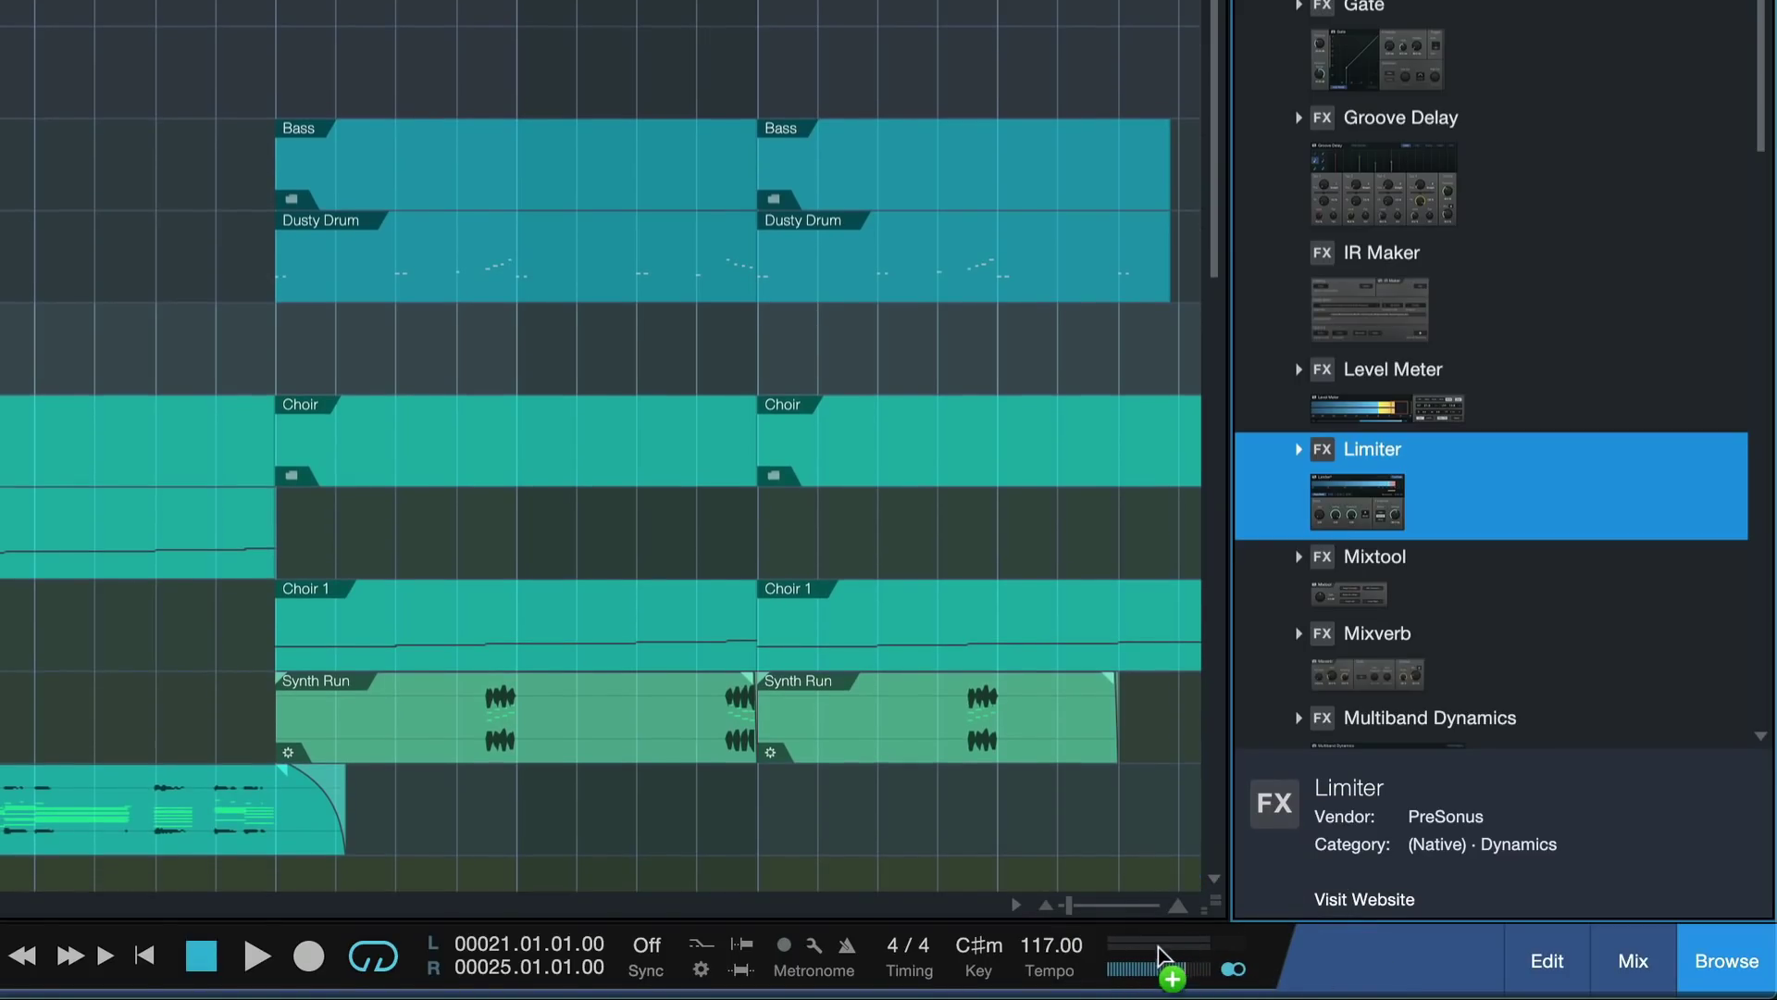
drag(1148, 961, 1153, 962)
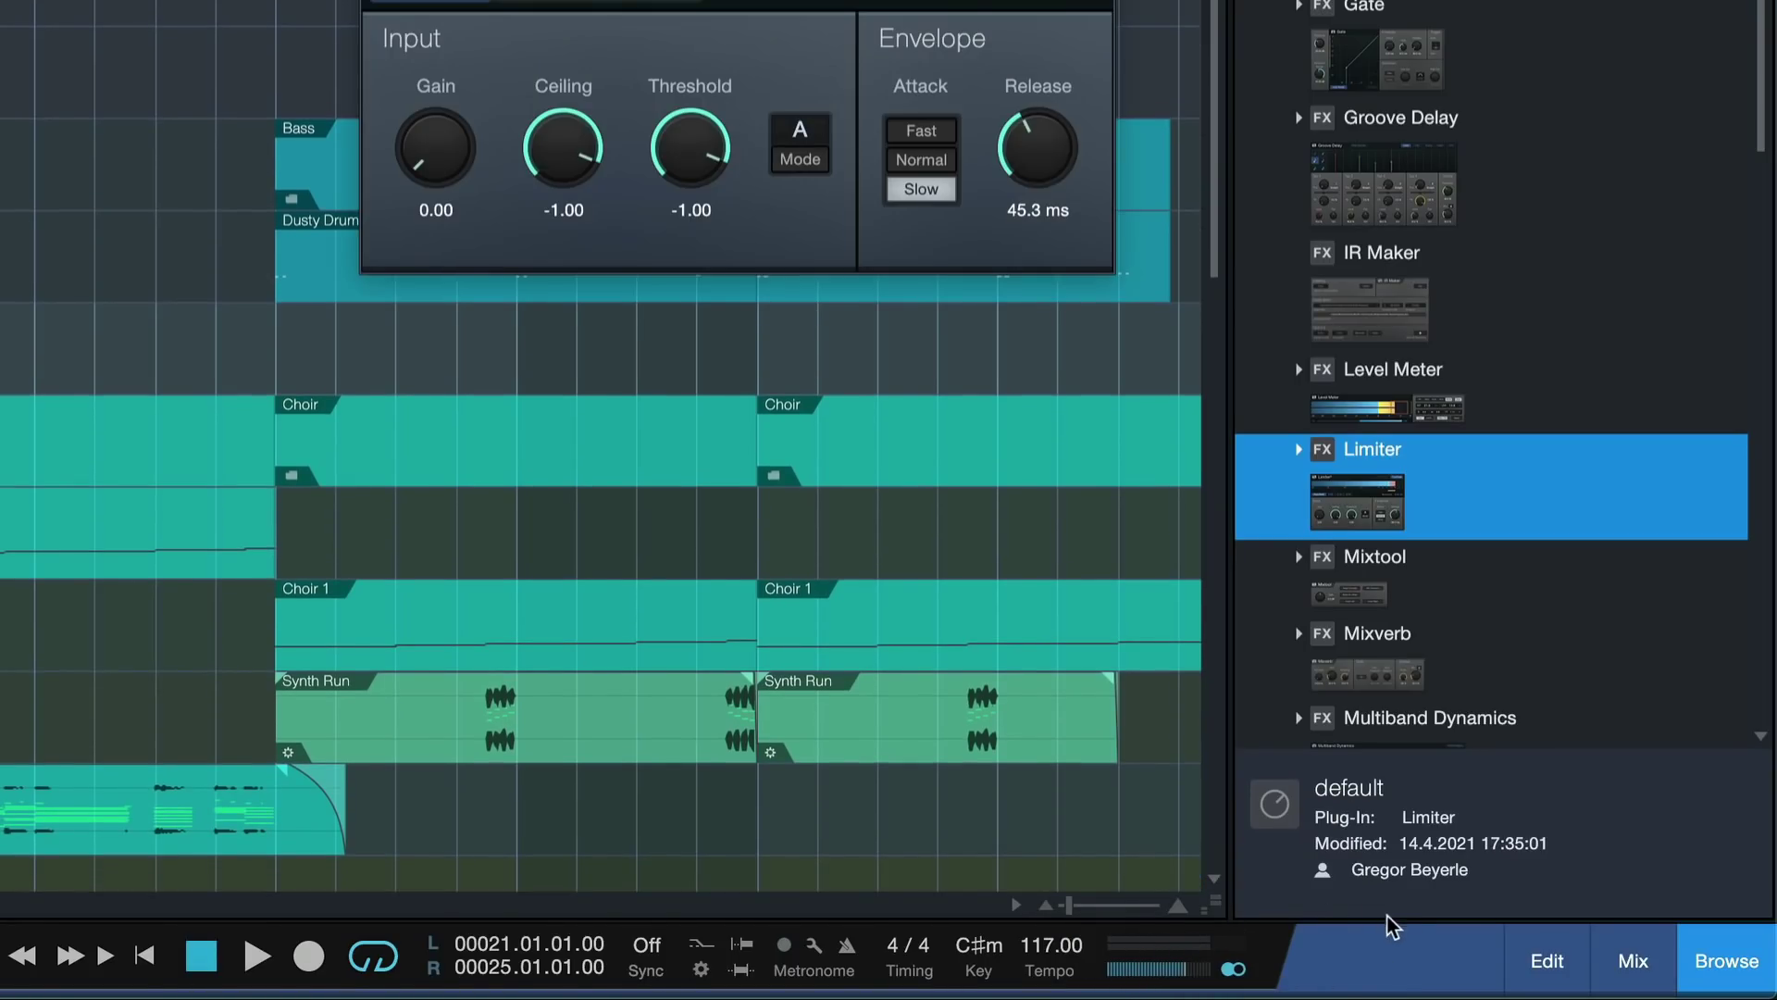
click(1669, 963)
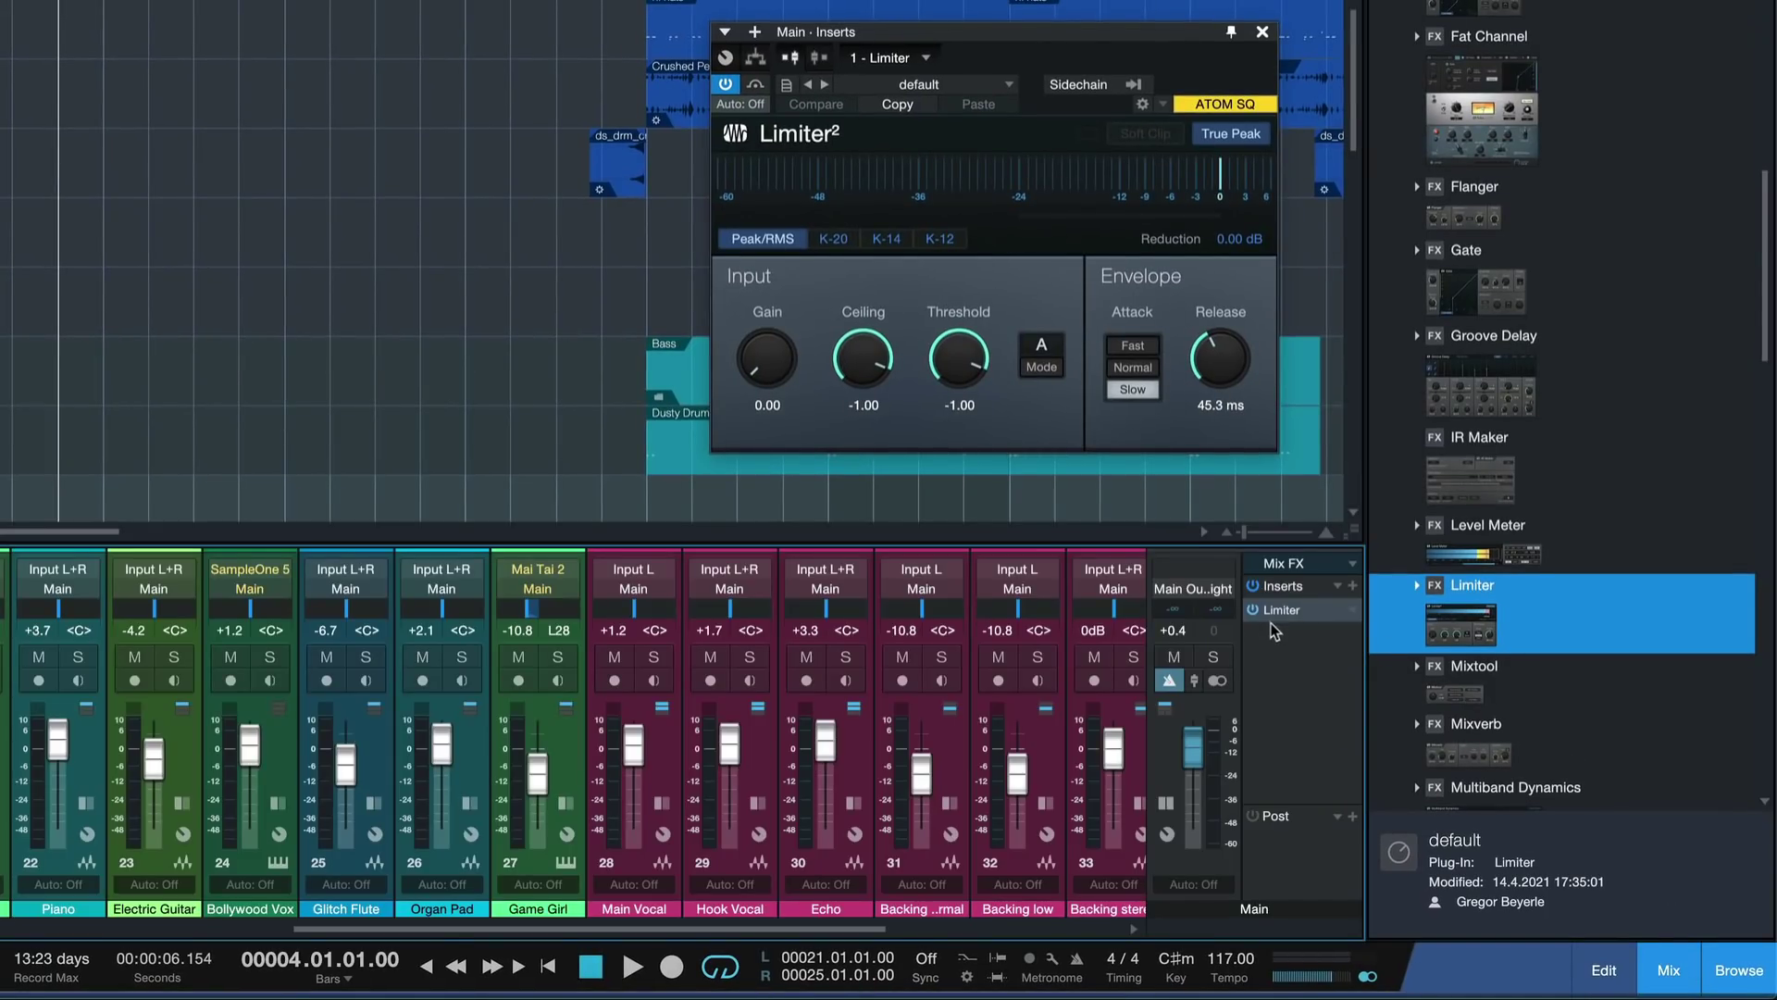